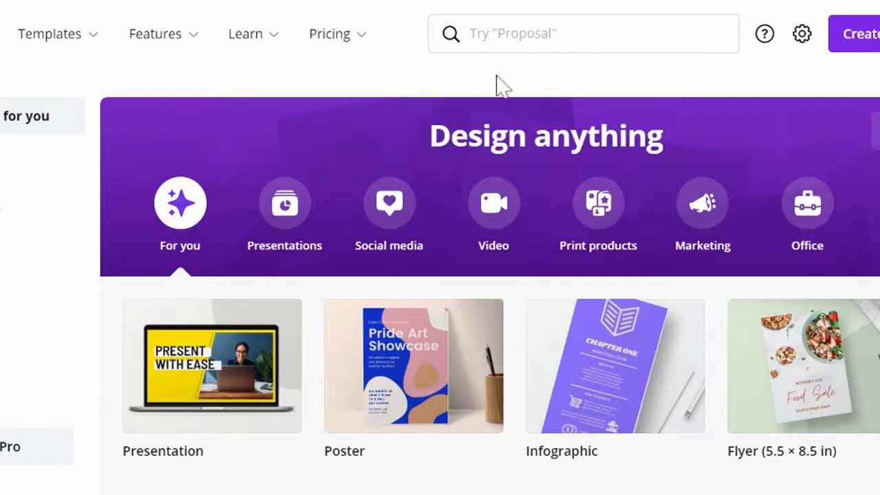
# Search the site for "menu" and open the suggested Menu design type, 8.5 × 11 in.
pyautogui.click(482, 35)
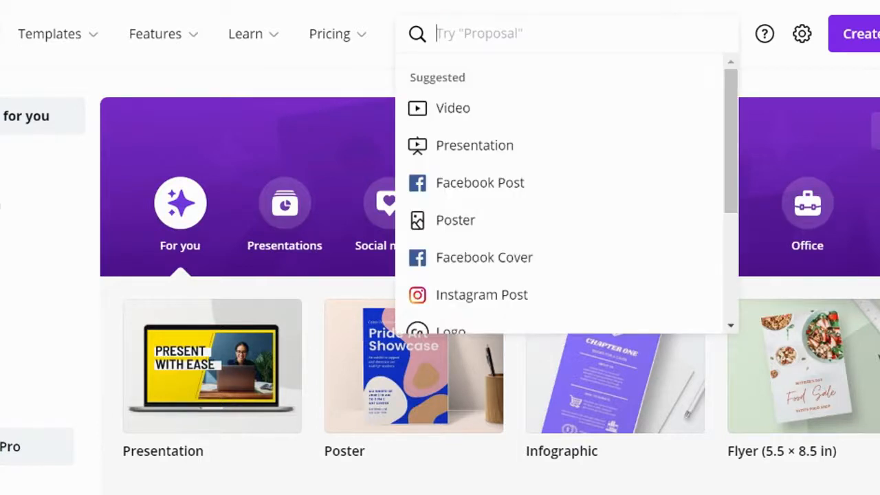
pyautogui.write('menu')
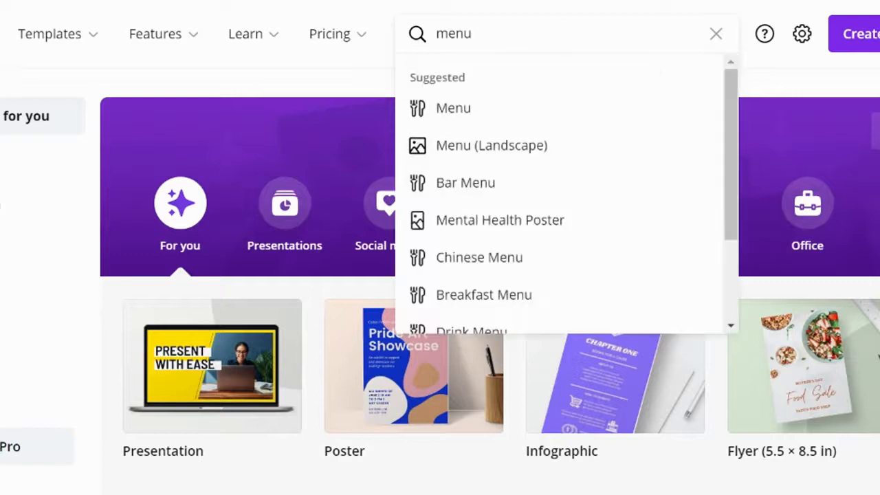
pyautogui.scroll(-2, 528, 218)
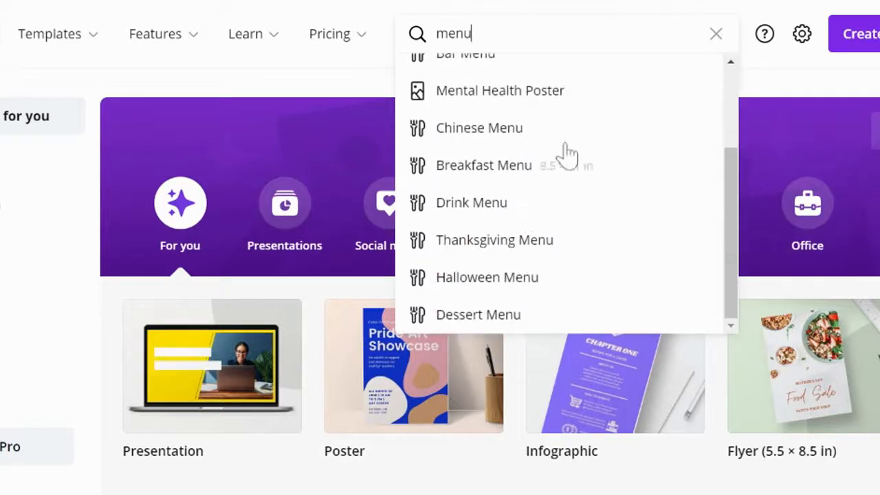
pyautogui.scroll(3, 519, 202)
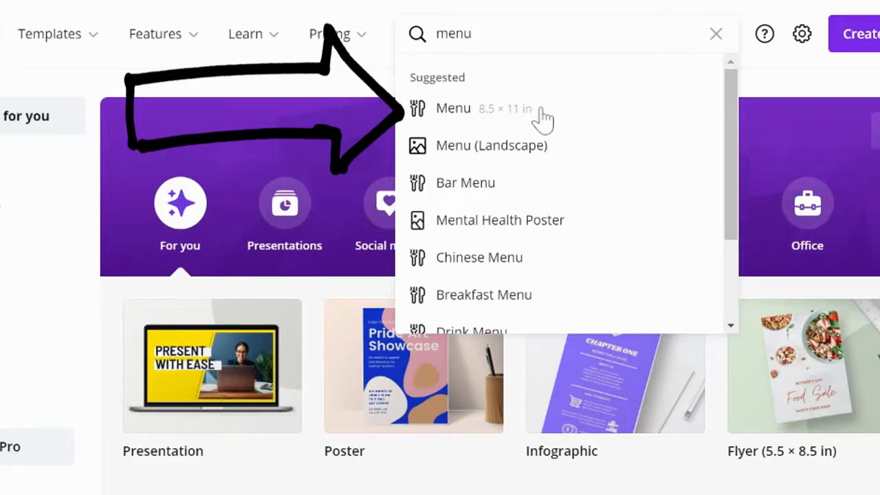
pyautogui.click(448, 113)
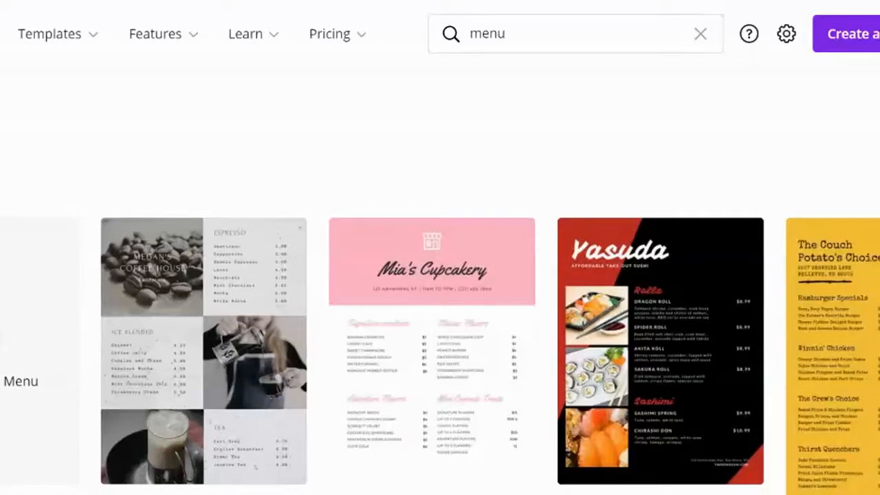
# Browse the menu template gallery, comparing the layouts, themes and paid markings of the available designs.
pyautogui.scroll(-3, 440, 309)
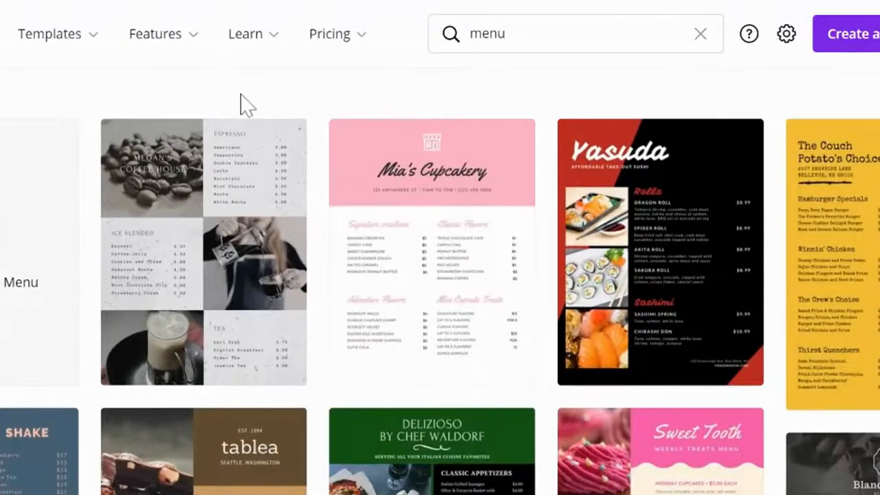
pyautogui.scroll(2, 269, 103)
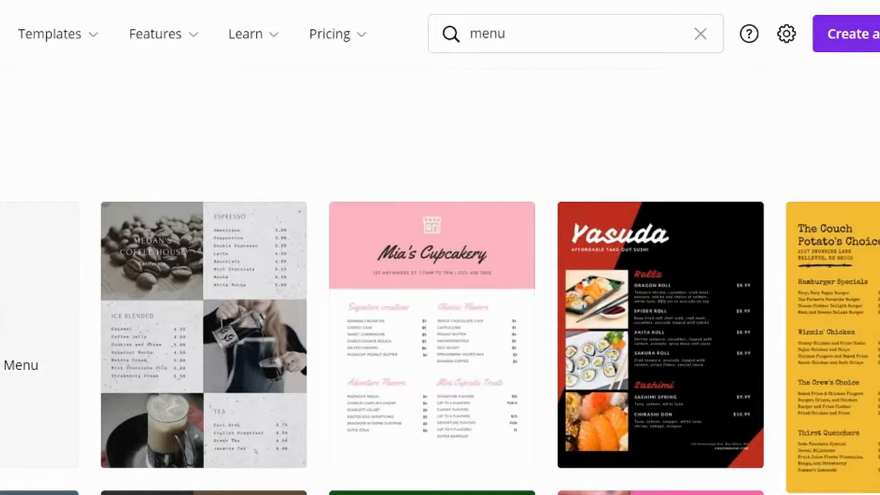
pyautogui.scroll(-2, 206, 234)
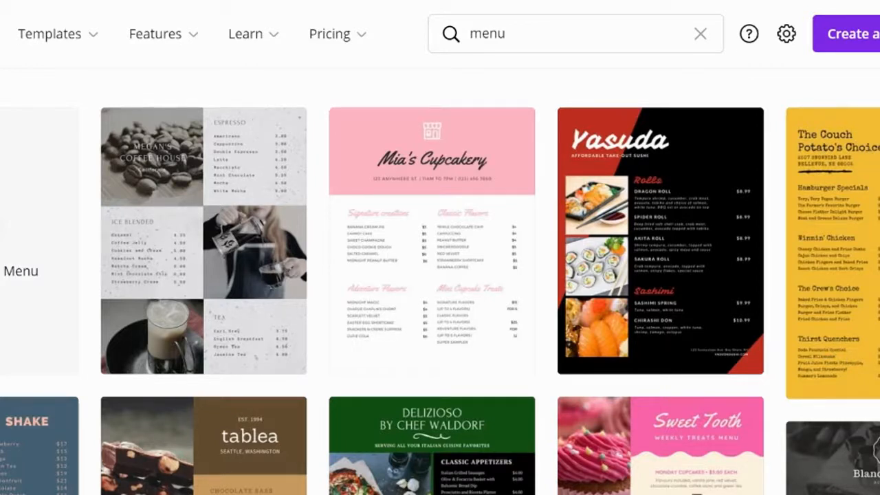
pyautogui.scroll(-4, 440, 281)
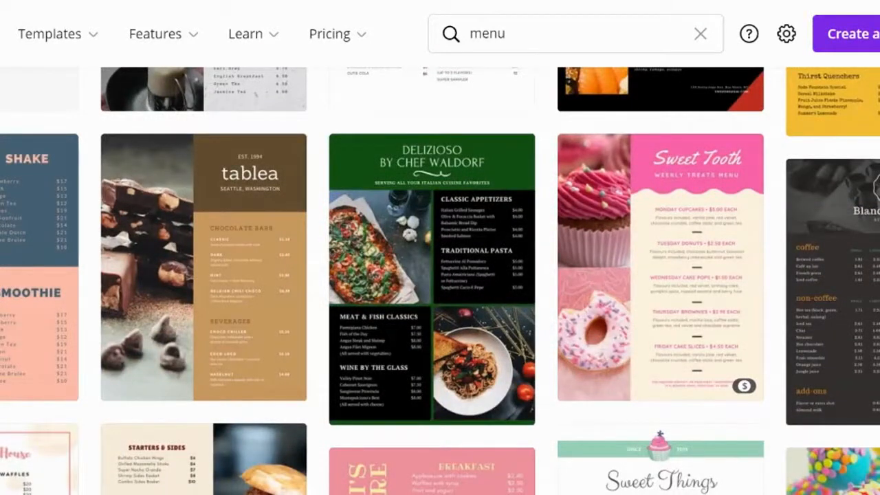
pyautogui.scroll(-6, 780, 412)
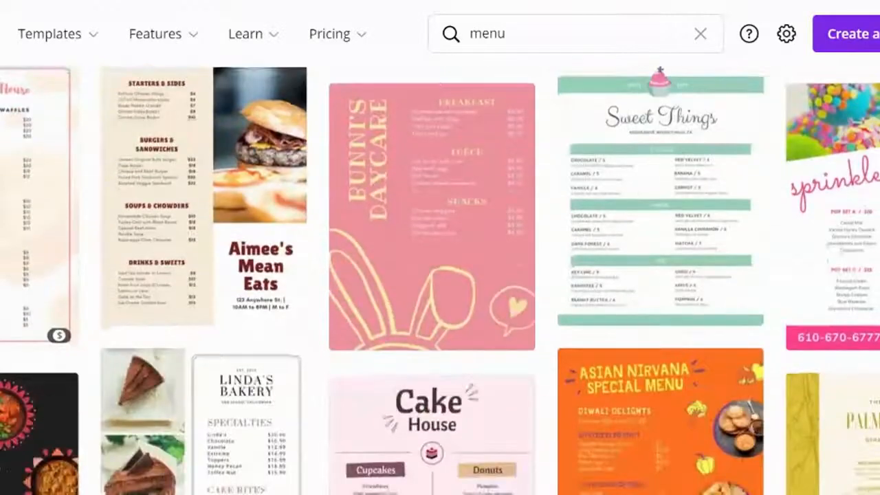
pyautogui.scroll(-3, 440, 275)
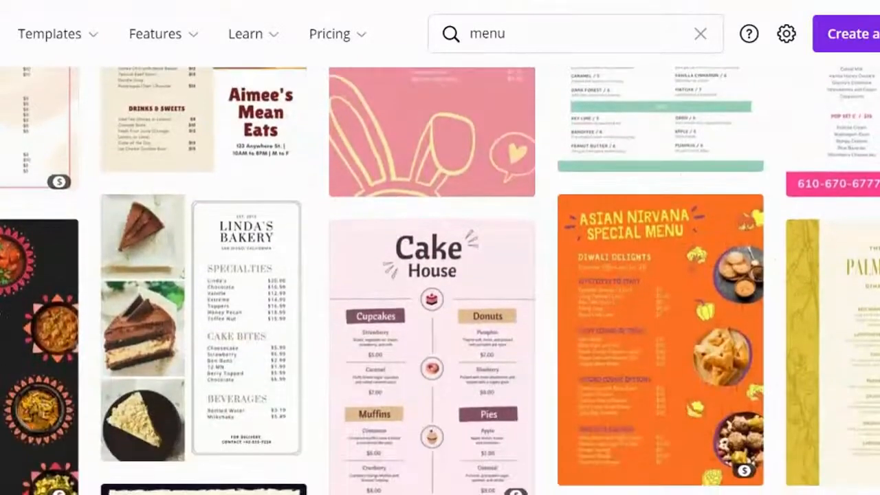
pyautogui.scroll(-1, 440, 275)
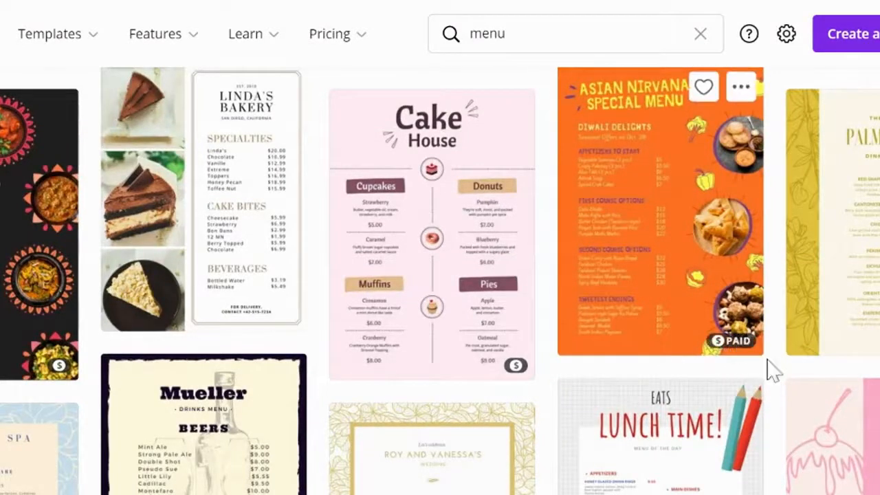
pyautogui.scroll(-2, 780, 377)
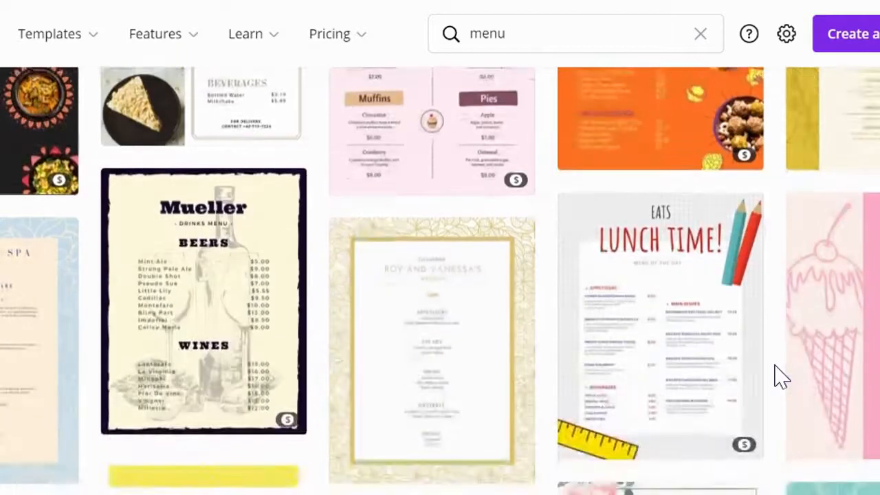
pyautogui.scroll(-1, 780, 373)
pyautogui.scroll(-2, 440, 281)
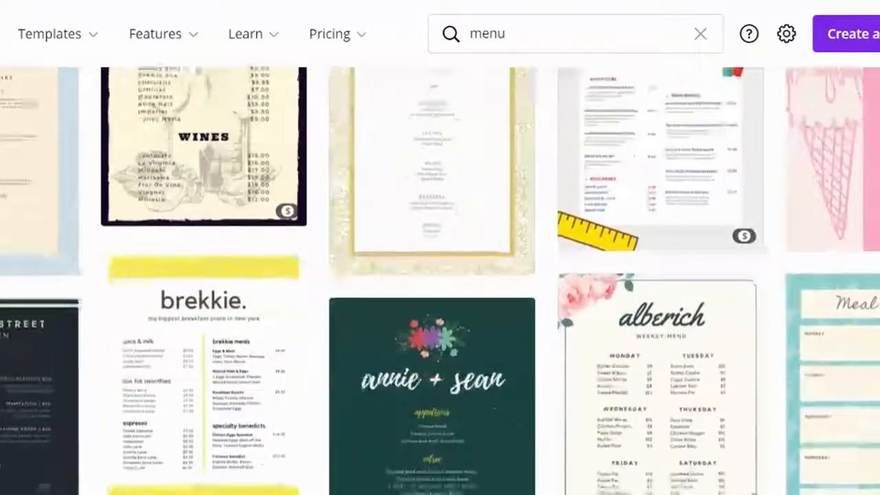
pyautogui.scroll(-3, 441, 280)
pyautogui.scroll(-5, 440, 280)
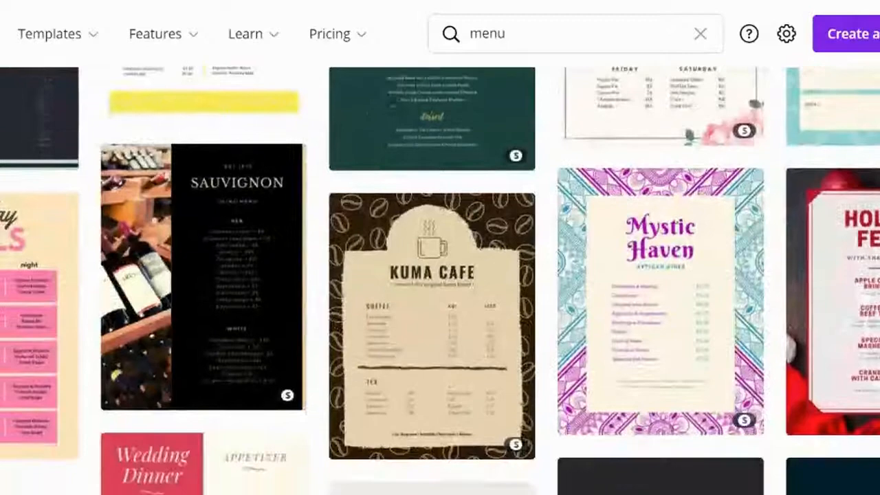
pyautogui.scroll(-7, 440, 281)
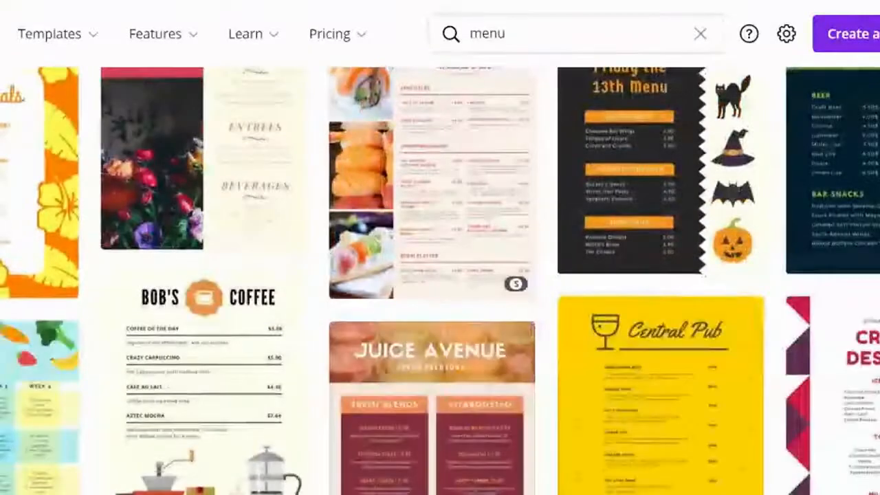
pyautogui.scroll(-3, 776, 351)
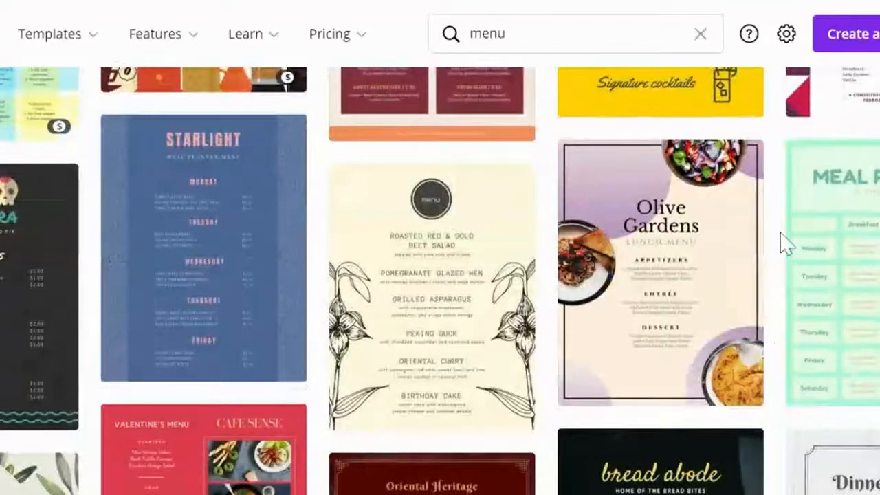
pyautogui.scroll(-1, 782, 241)
pyautogui.scroll(-1, 440, 280)
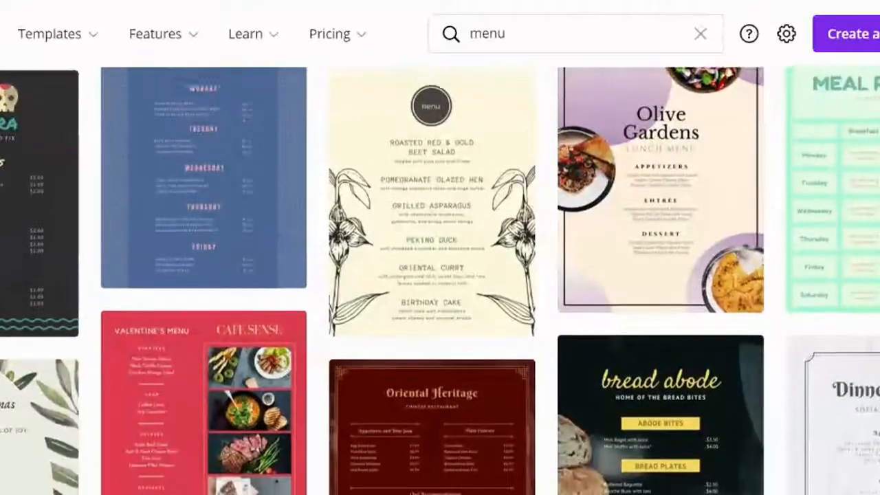
pyautogui.scroll(1, 440, 281)
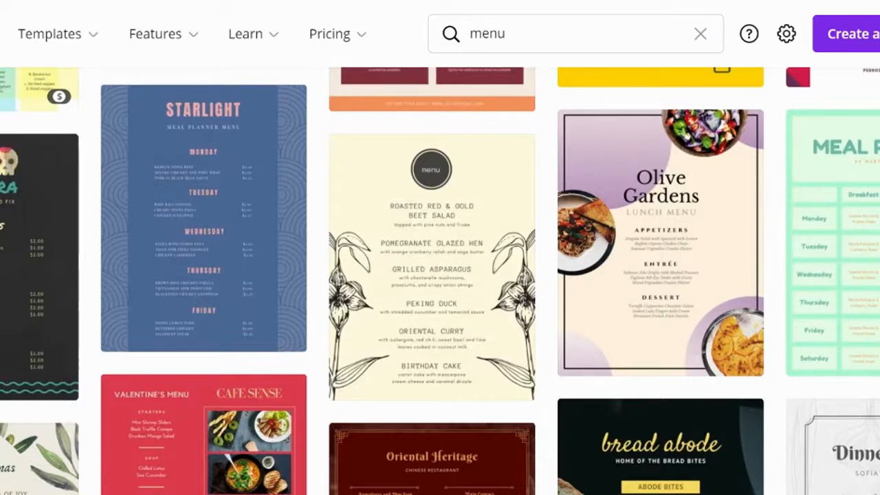
pyautogui.scroll(-4, 440, 281)
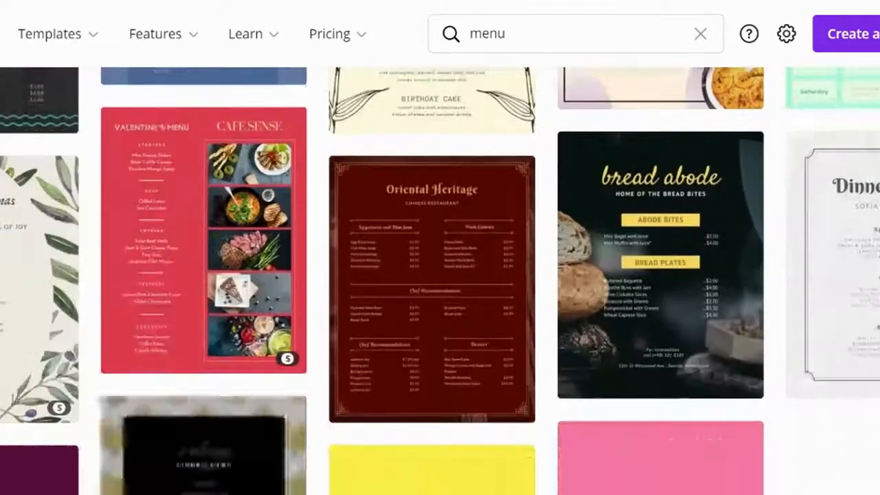
pyautogui.scroll(-15, 440, 280)
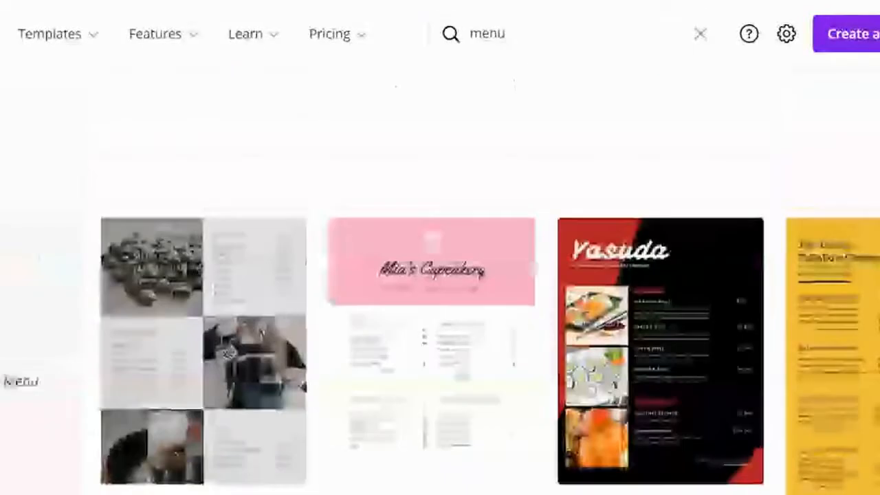
pyautogui.scroll(-1, 34, 300)
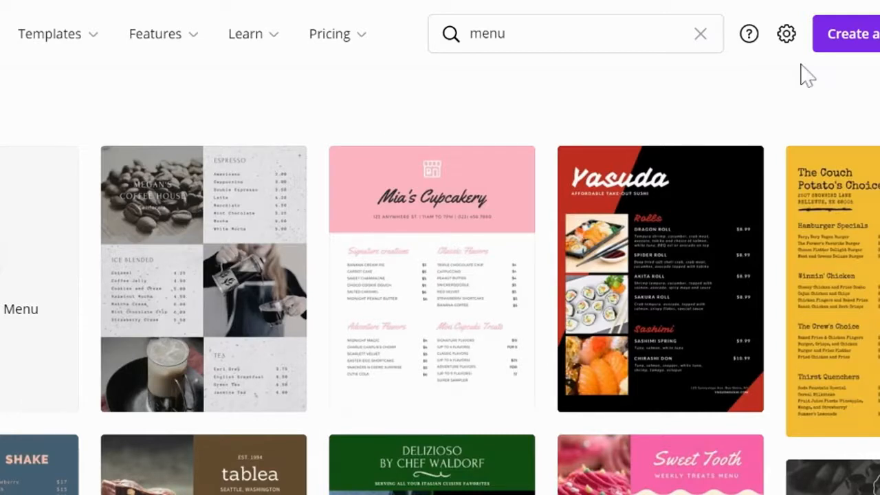
pyautogui.scroll(-15, 440, 275)
pyautogui.scroll(-15, 440, 275)
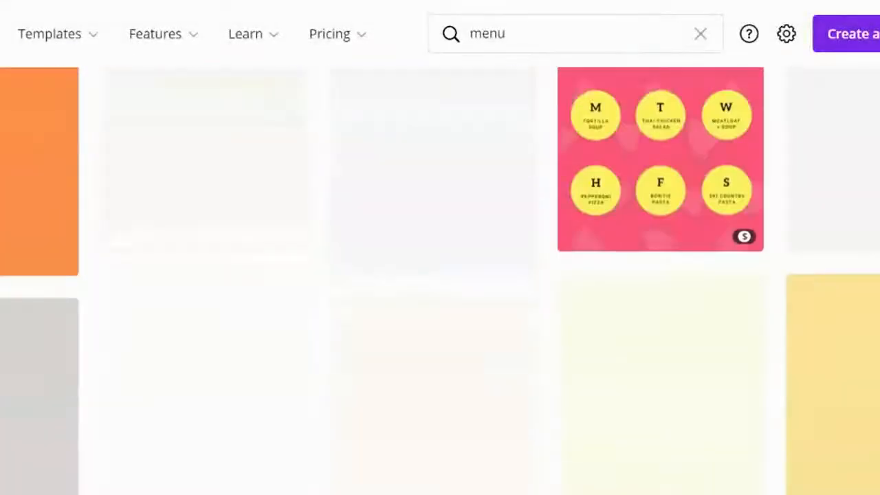
pyautogui.scroll(-15, 440, 275)
pyautogui.scroll(-15, 440, 275)
pyautogui.scroll(-15, 440, 275)
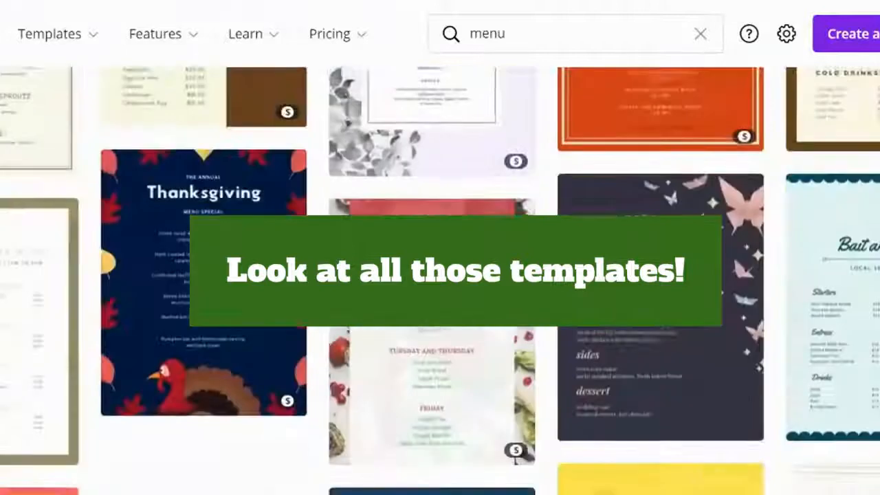
pyautogui.scroll(-15, 440, 276)
pyautogui.scroll(-15, 441, 275)
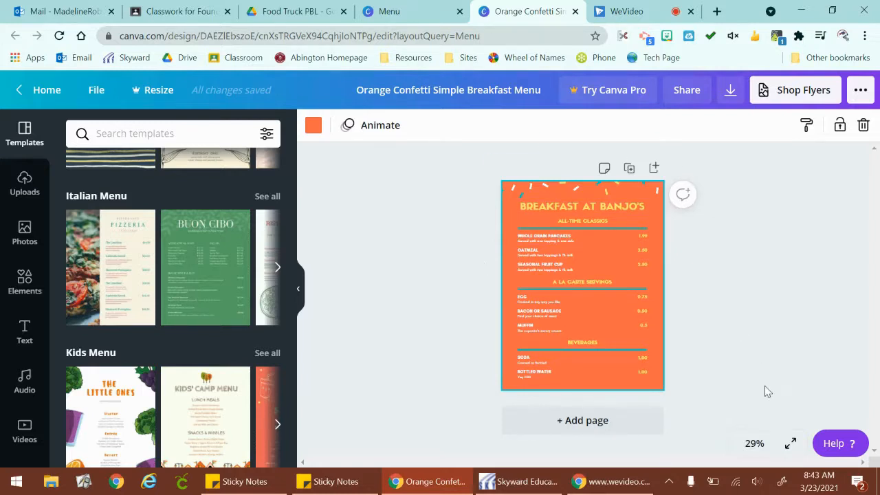
# Set the page zoom to Fill and look through the breakfast menu from its title to the beverages section.
pyautogui.click(754, 444)
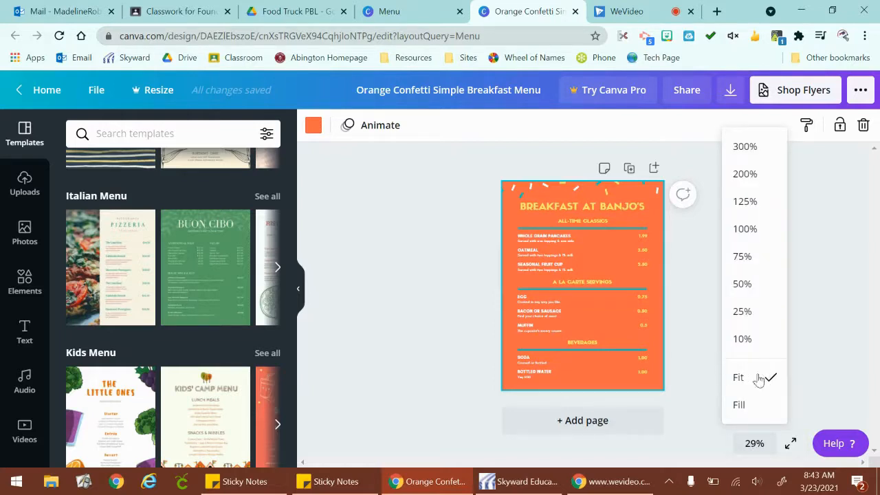
pyautogui.click(739, 407)
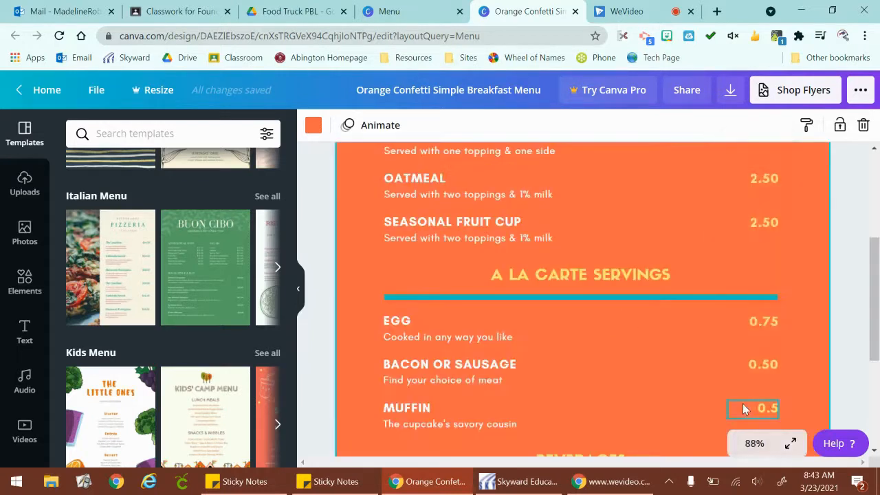
pyautogui.scroll(3, 848, 237)
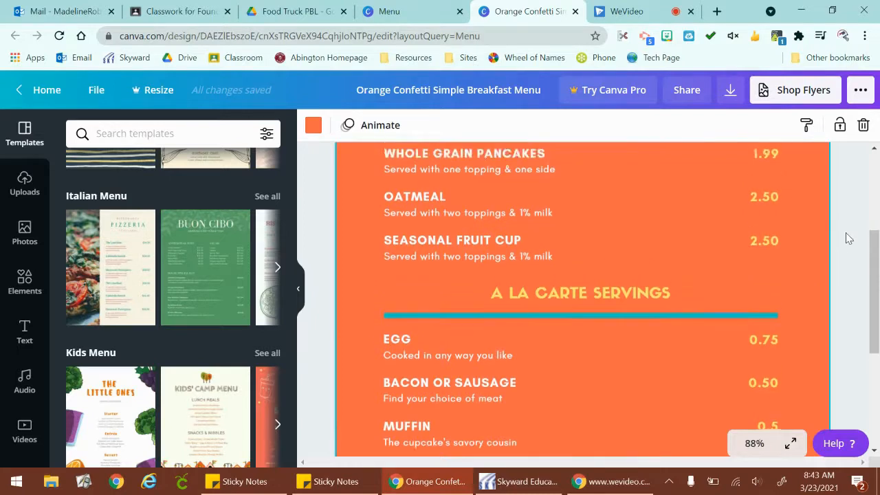
pyautogui.scroll(2, 848, 238)
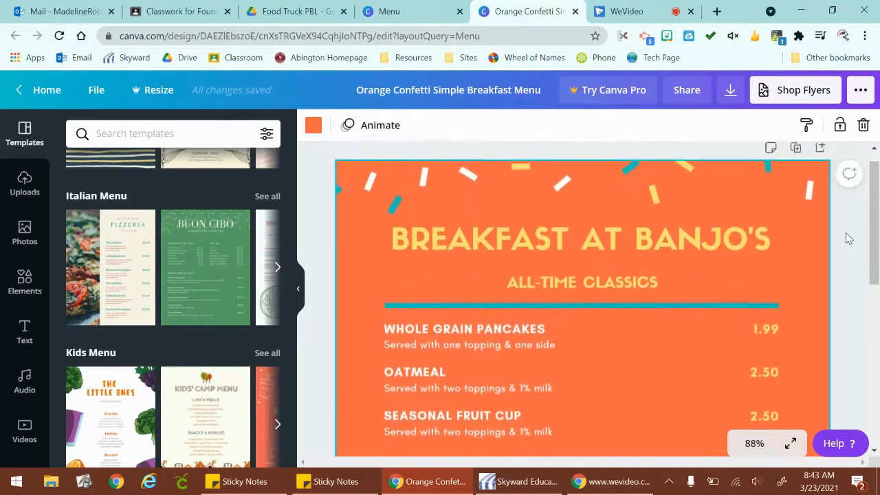
pyautogui.scroll(-9, 848, 238)
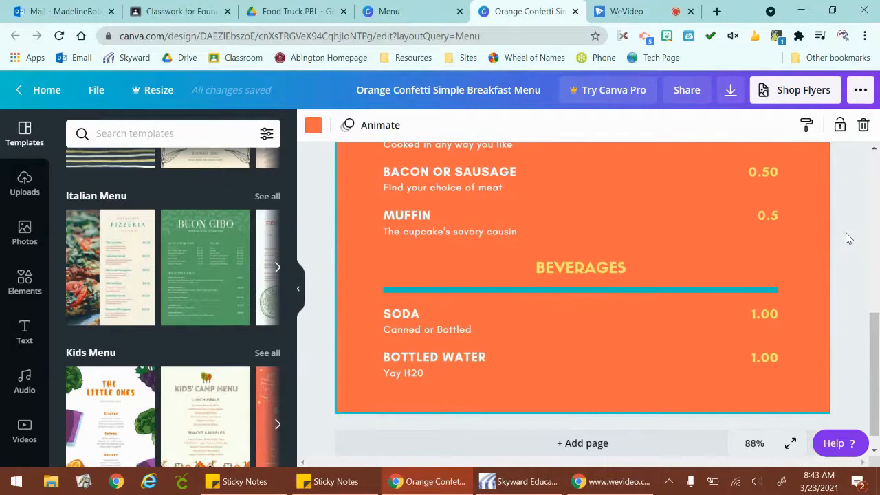
pyautogui.scroll(6, 848, 238)
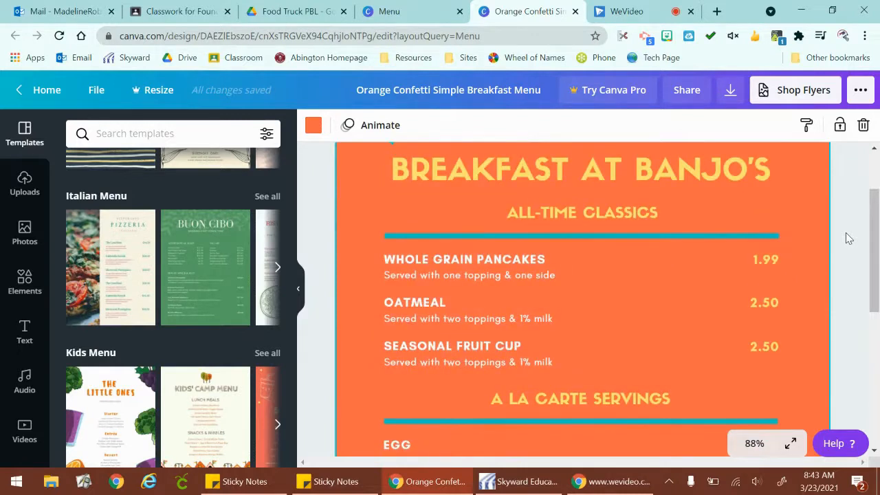
# Delete the confetti graphic above the "Breakfast at Banjo's" title.
pyautogui.scroll(2, 845, 303)
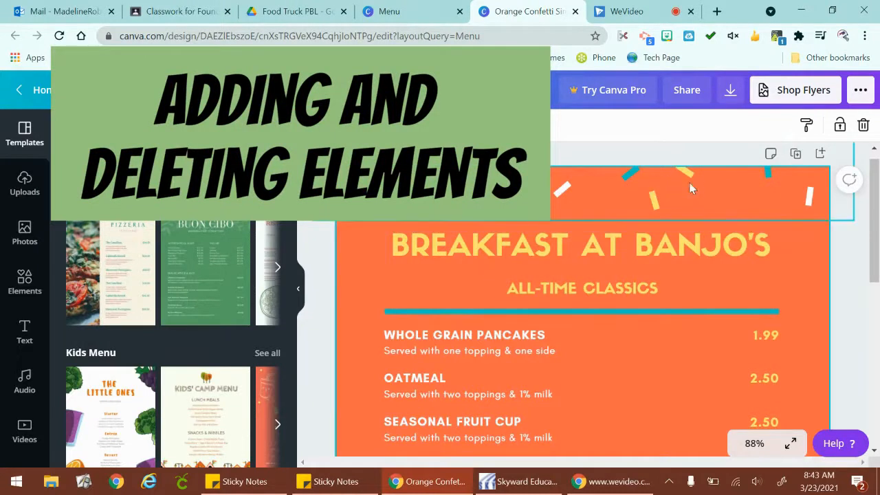
pyautogui.scroll(1, 684, 187)
pyautogui.click(607, 199)
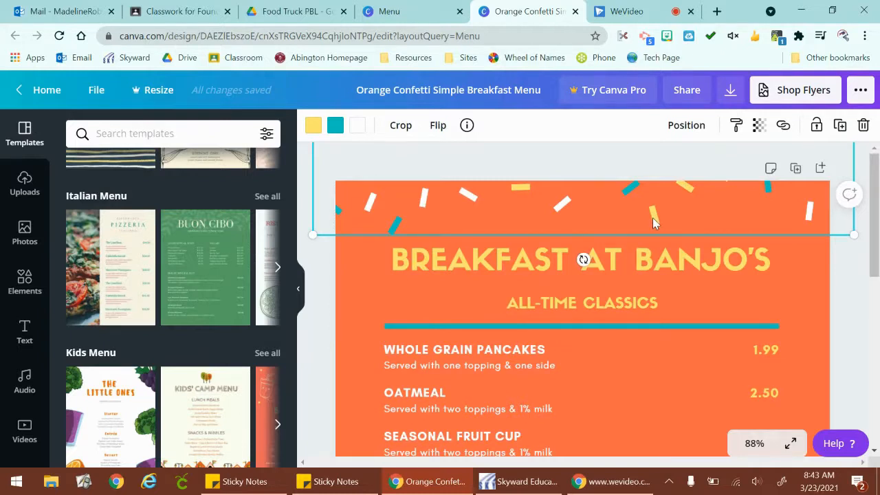
pyautogui.press('Delete')
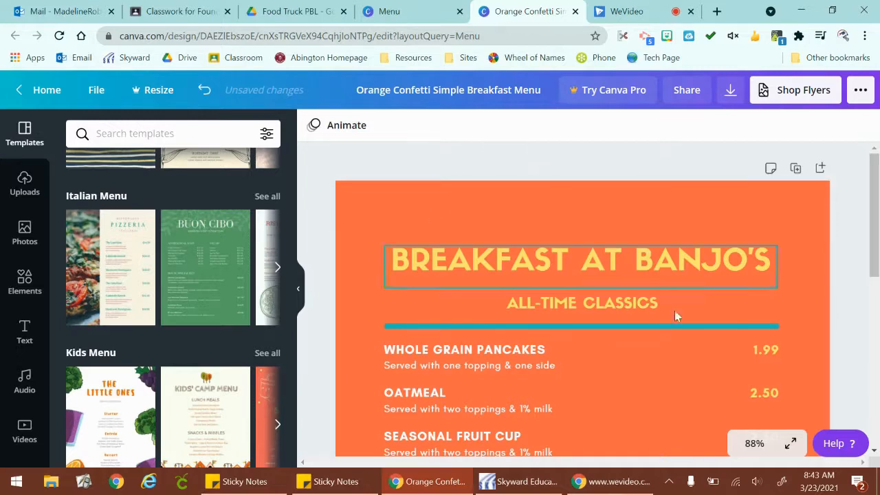
pyautogui.scroll(-4, 829, 330)
pyautogui.scroll(-2, 840, 324)
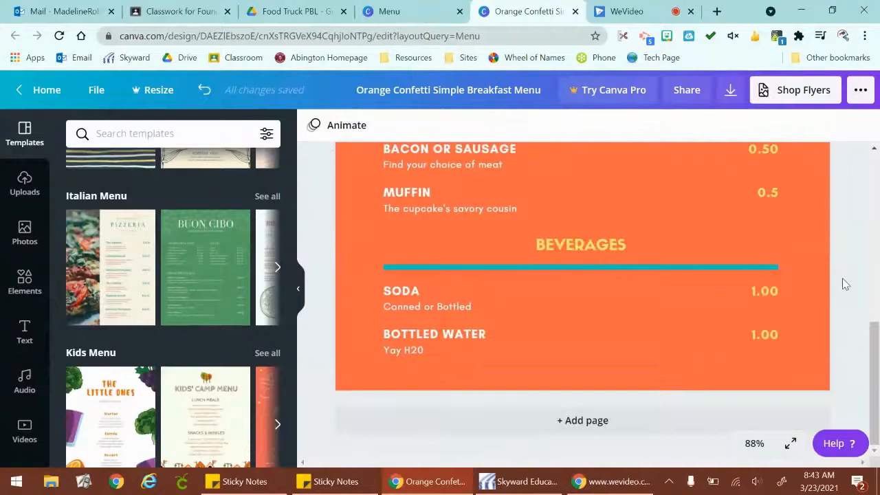
# Look through the available element categories, including lines, shapes, frames, stickers, charts, grids, gradients and themed illustration sets.
pyautogui.scroll(7, 846, 284)
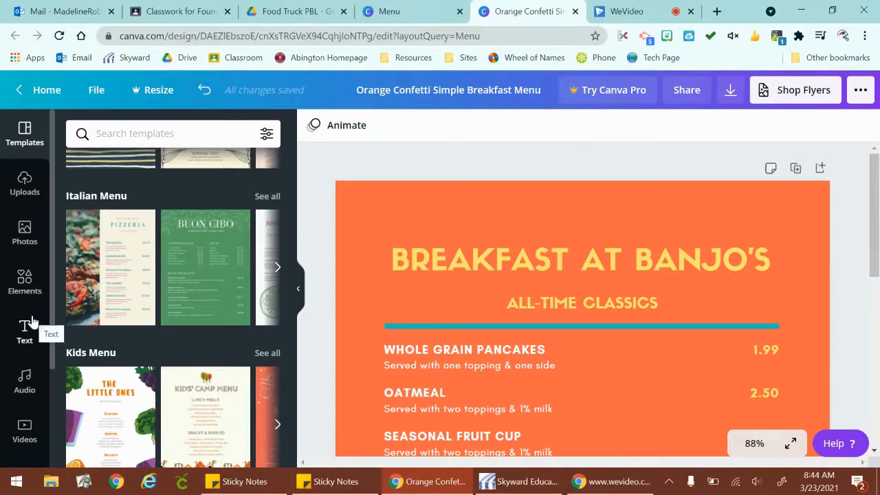
pyautogui.click(27, 286)
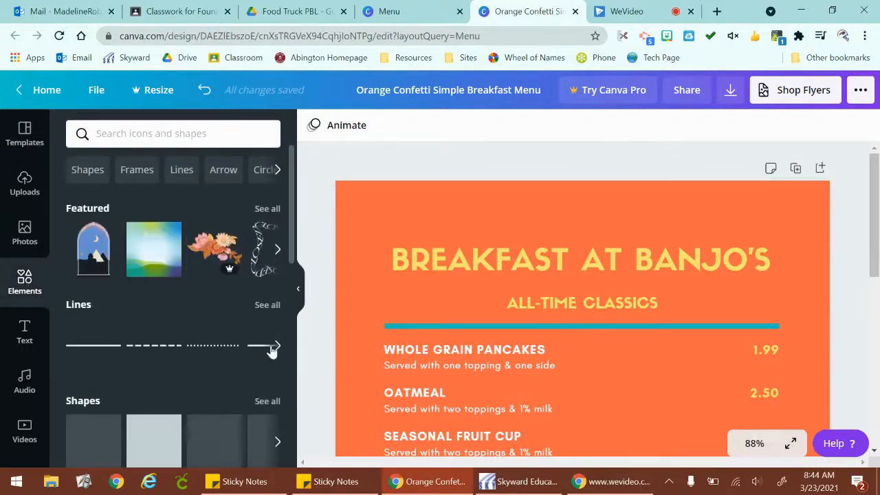
pyautogui.scroll(-3, 221, 344)
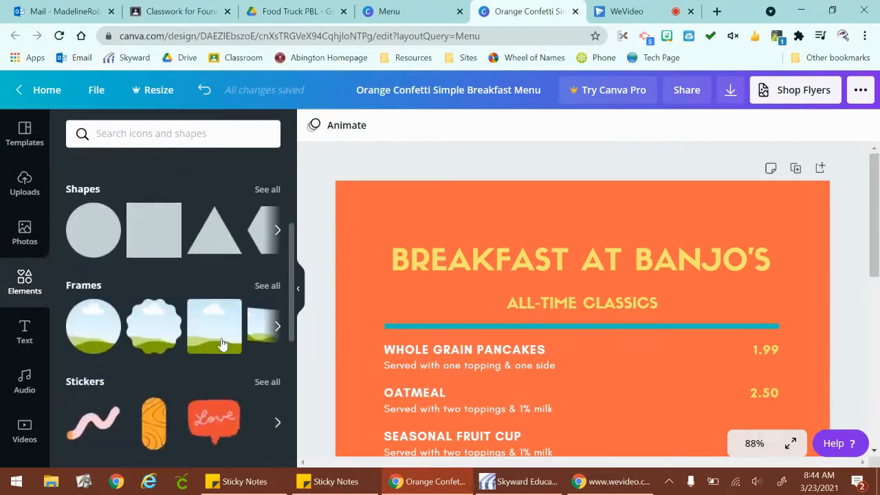
pyautogui.scroll(-2, 221, 343)
pyautogui.scroll(-1, 222, 343)
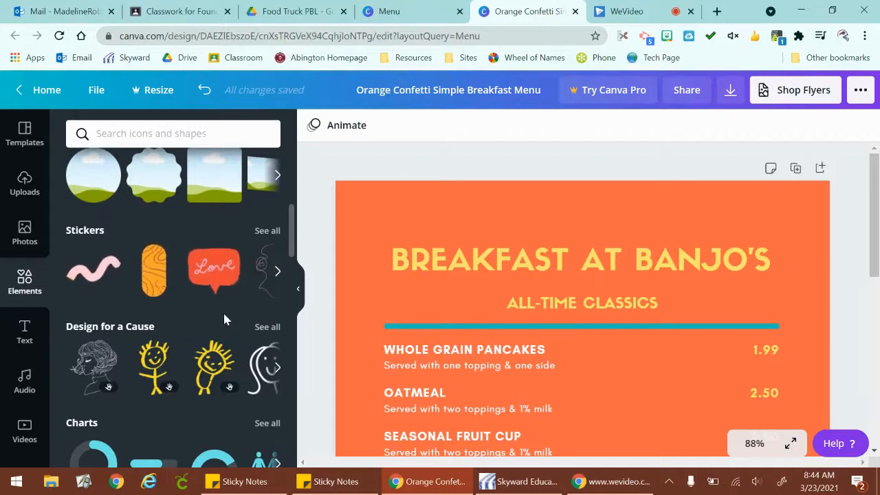
pyautogui.scroll(-2, 223, 306)
pyautogui.scroll(-2, 206, 381)
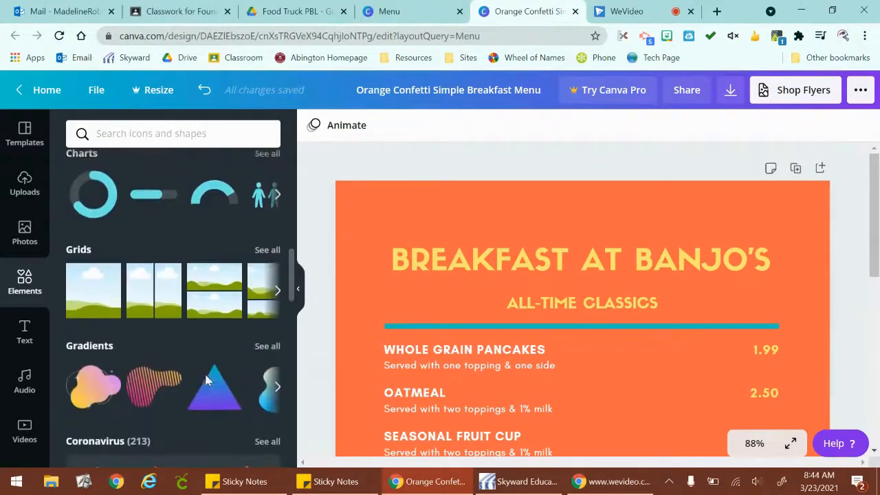
pyautogui.scroll(-2, 207, 380)
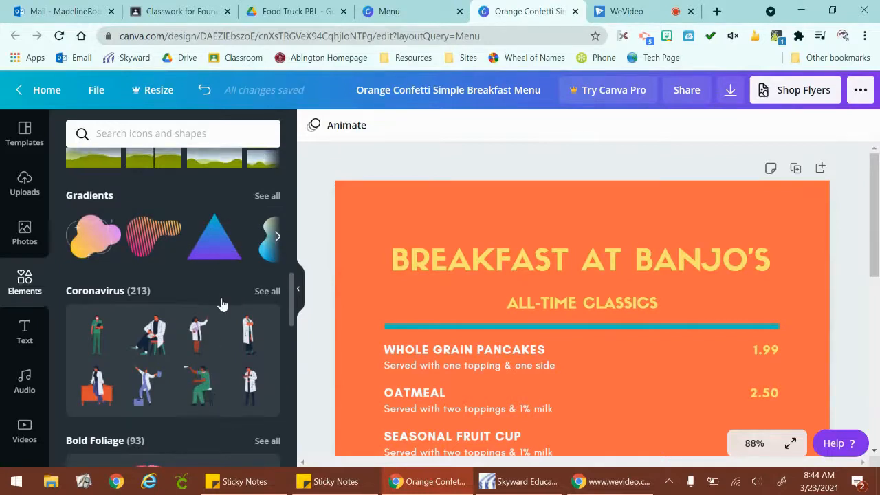
pyautogui.scroll(-2, 221, 303)
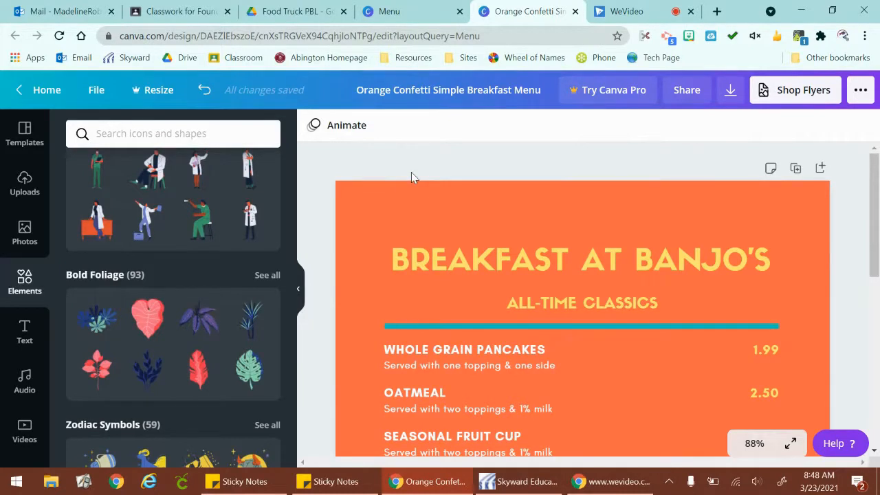
# Search the elements for "alligator".
pyautogui.click(242, 135)
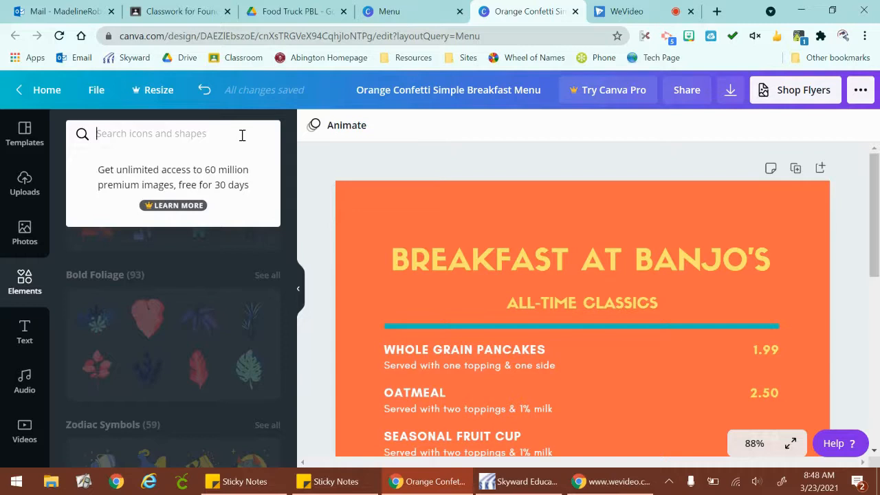
pyautogui.write('alli')
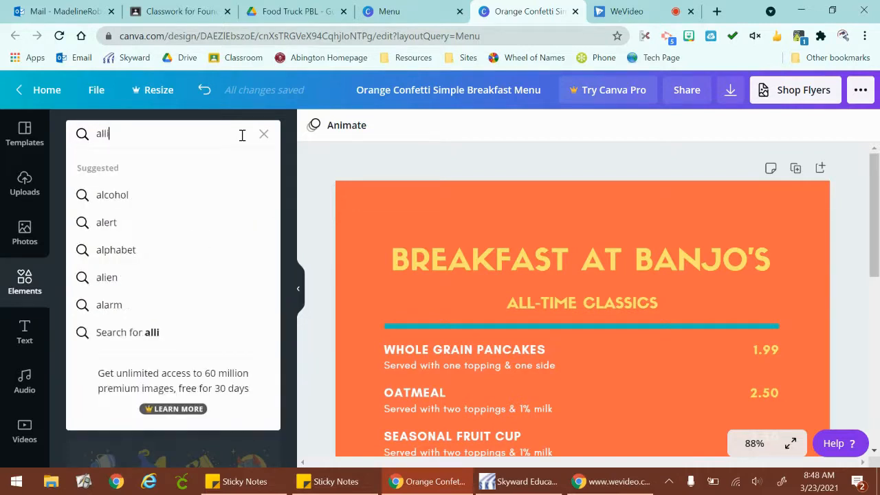
pyautogui.write('gator')
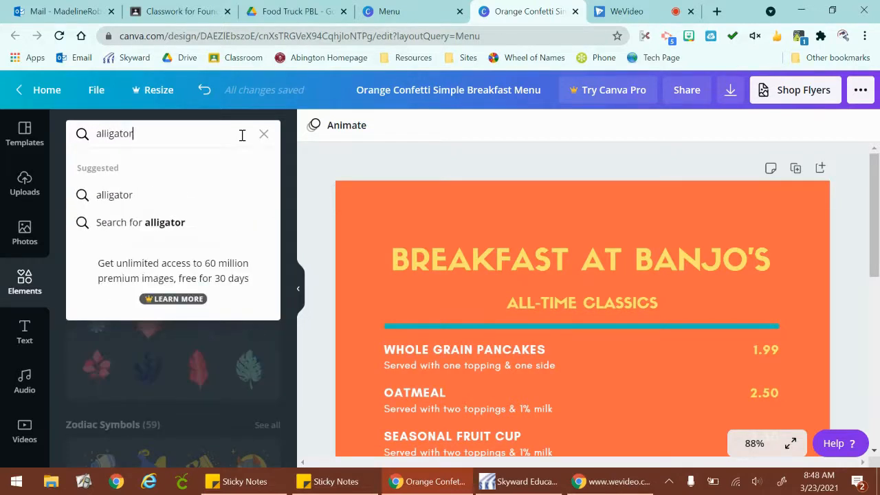
pyautogui.press('Return')
# Browse the alligator graphics, checking which ones are marked Free and which require Pro.
pyautogui.scroll(-1, 265, 302)
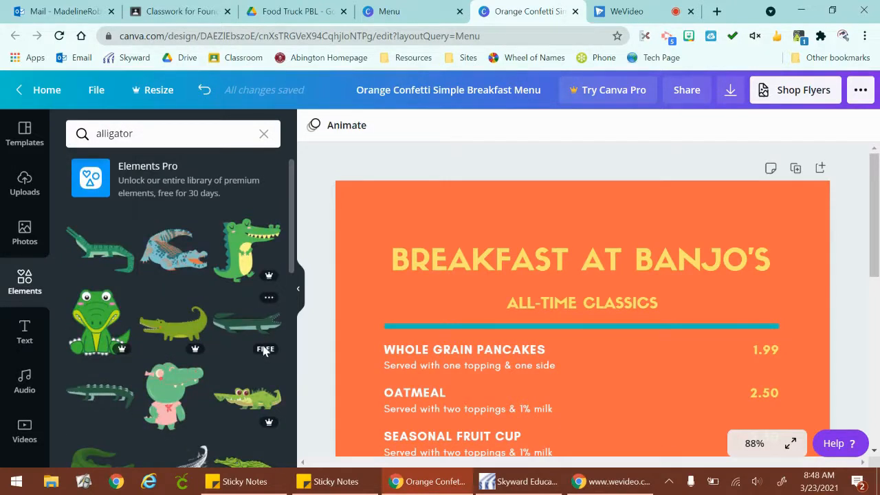
pyautogui.scroll(-3, 265, 351)
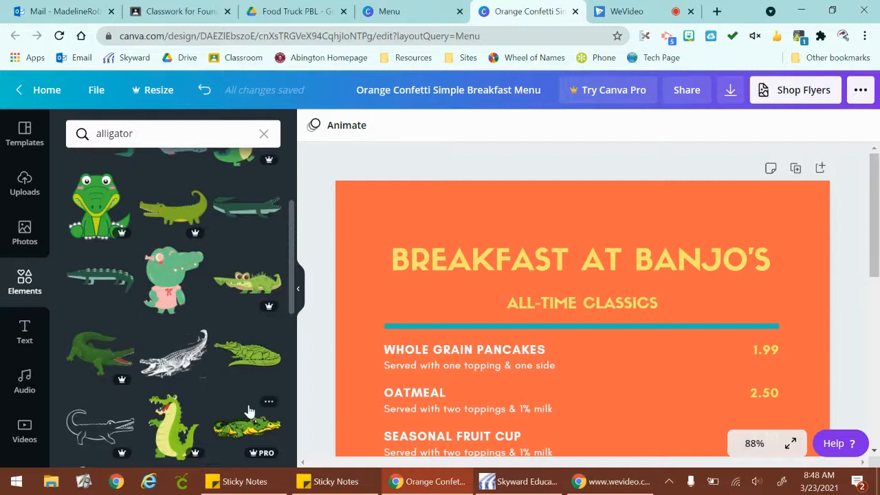
pyautogui.scroll(-3, 248, 405)
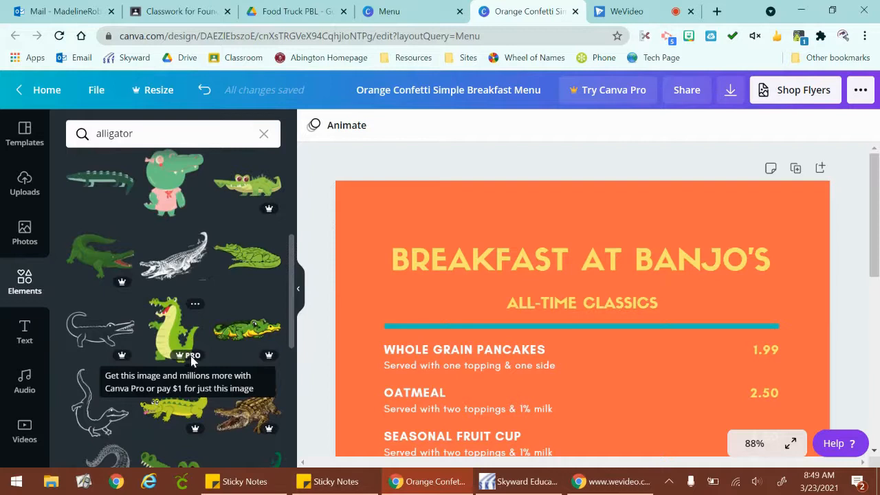
pyautogui.scroll(-4, 193, 361)
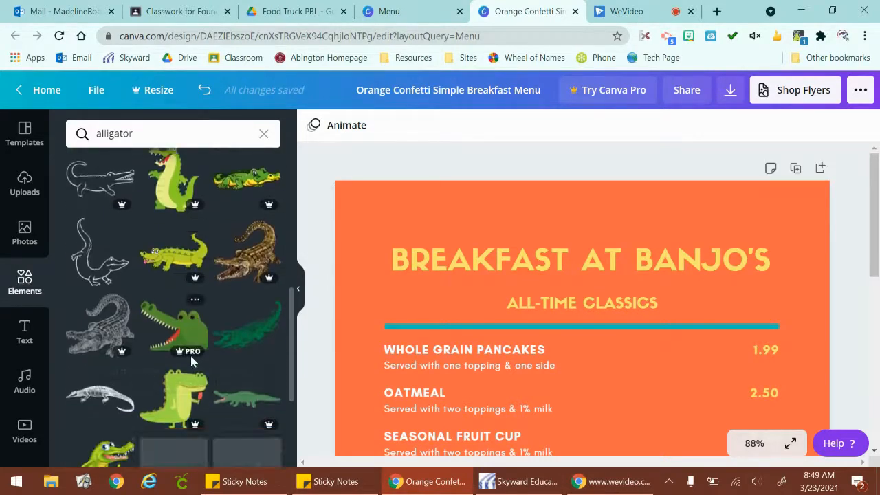
pyautogui.scroll(-2, 192, 361)
pyautogui.scroll(-2, 192, 361)
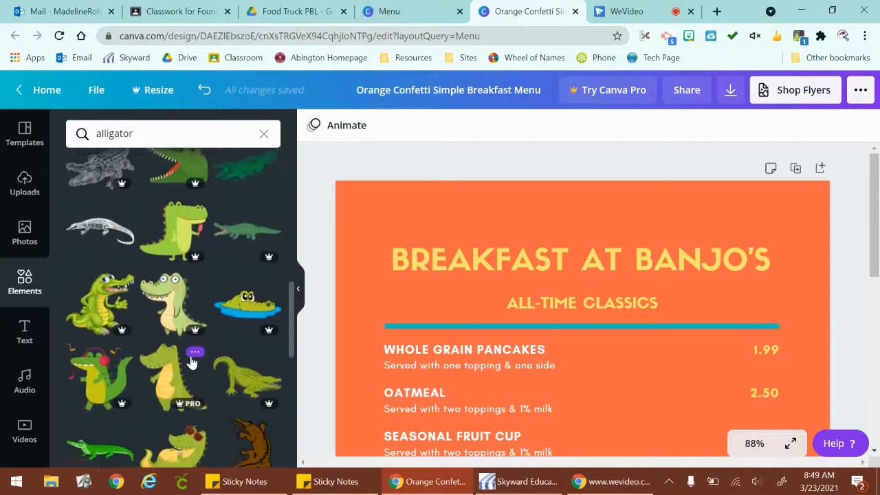
pyautogui.scroll(-3, 192, 361)
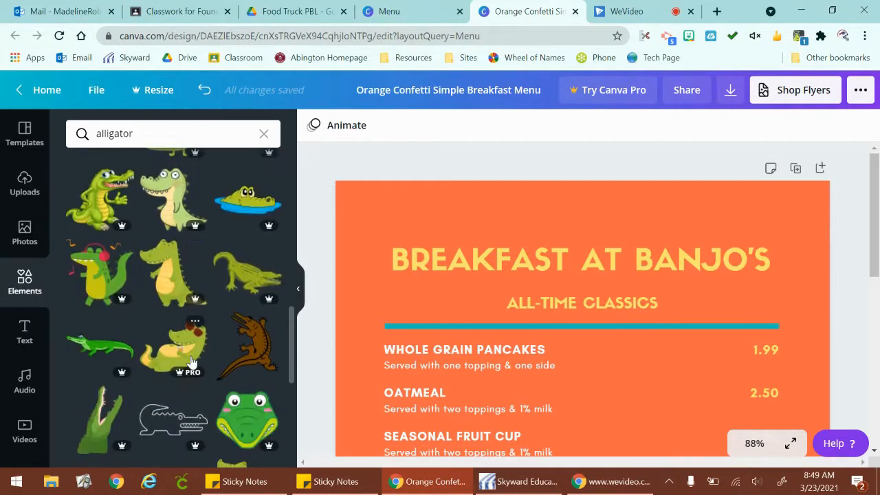
pyautogui.scroll(-3, 193, 362)
pyautogui.scroll(-3, 192, 362)
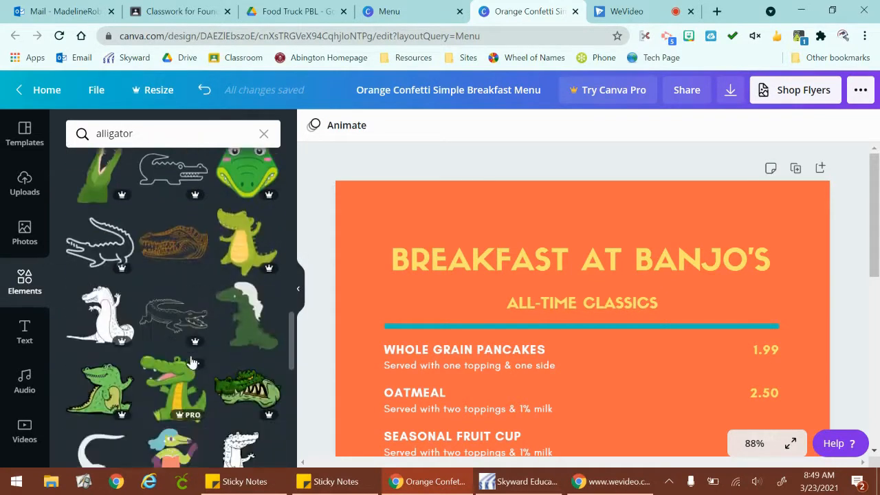
pyautogui.scroll(-4, 193, 362)
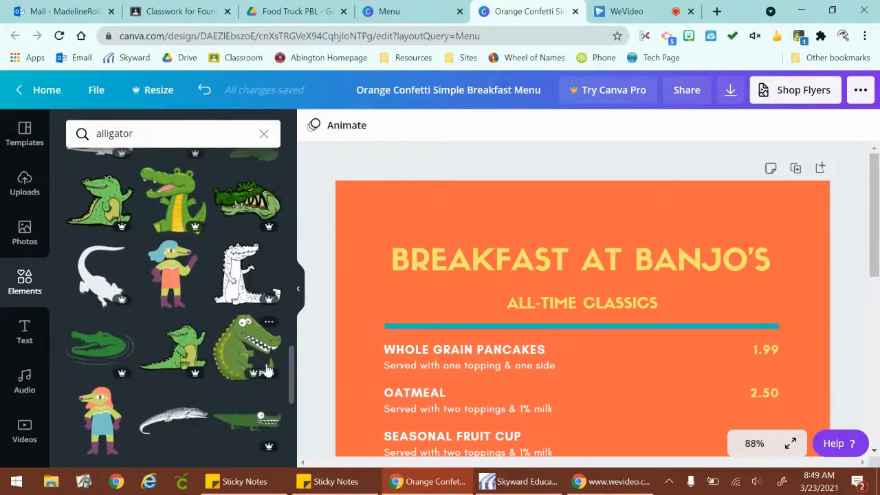
pyautogui.scroll(-2, 267, 364)
pyautogui.scroll(-5, 268, 370)
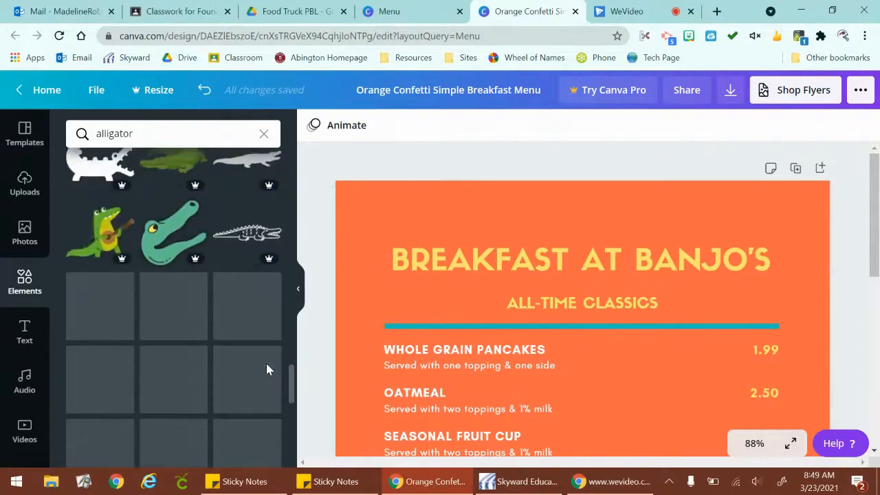
pyautogui.scroll(1, 268, 330)
pyautogui.scroll(10, 269, 327)
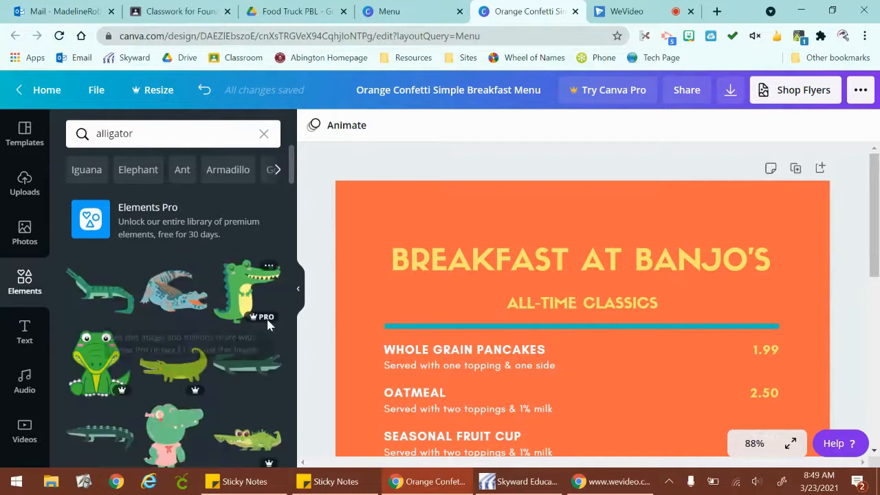
pyautogui.scroll(-2, 268, 326)
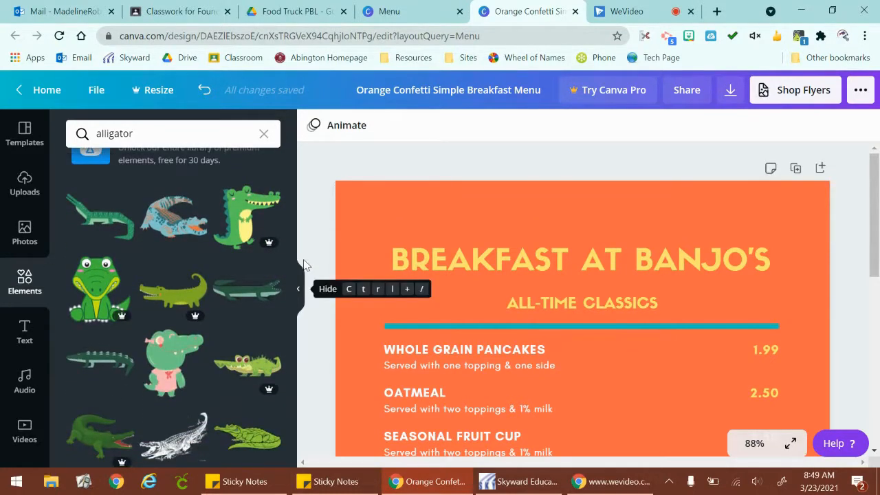
pyautogui.scroll(-3, 267, 341)
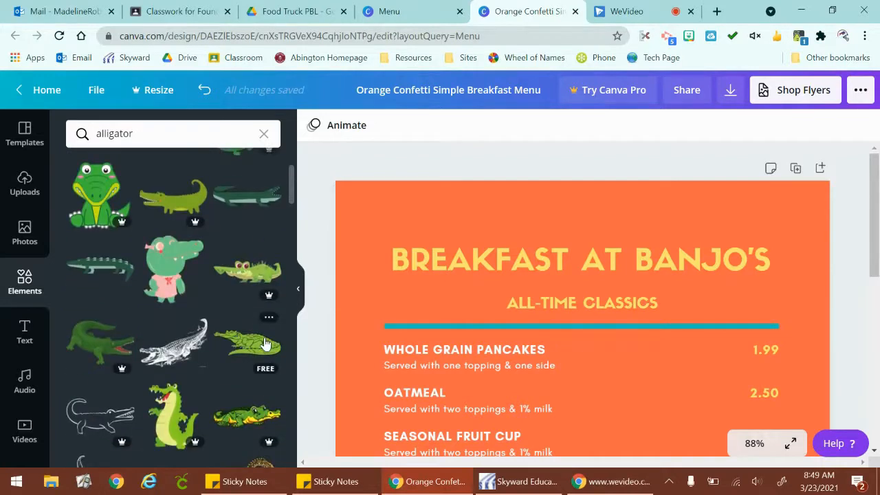
pyautogui.scroll(3, 267, 343)
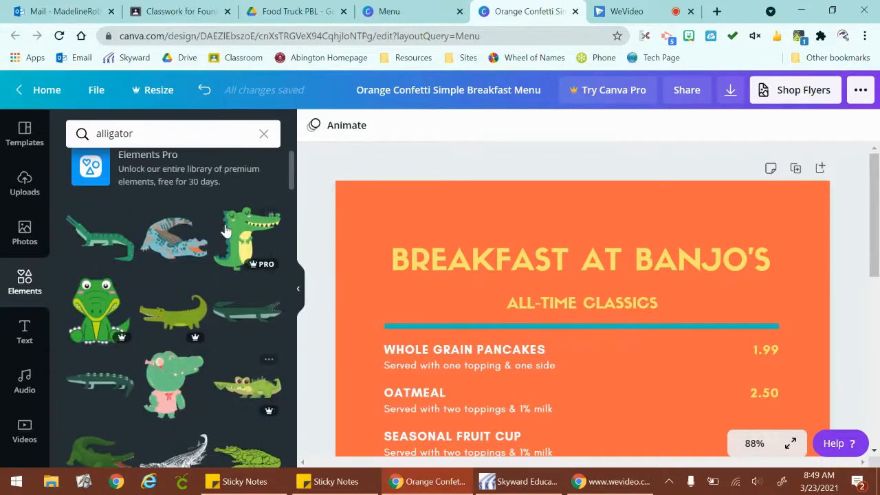
# Insert the free long dark green alligator graphic, shrink it slightly and place it above the first word of the "Breakfast at Banjo's" title.
pyautogui.click(257, 309)
pyautogui.moveTo(247, 264); pyautogui.dragTo(459, 218)
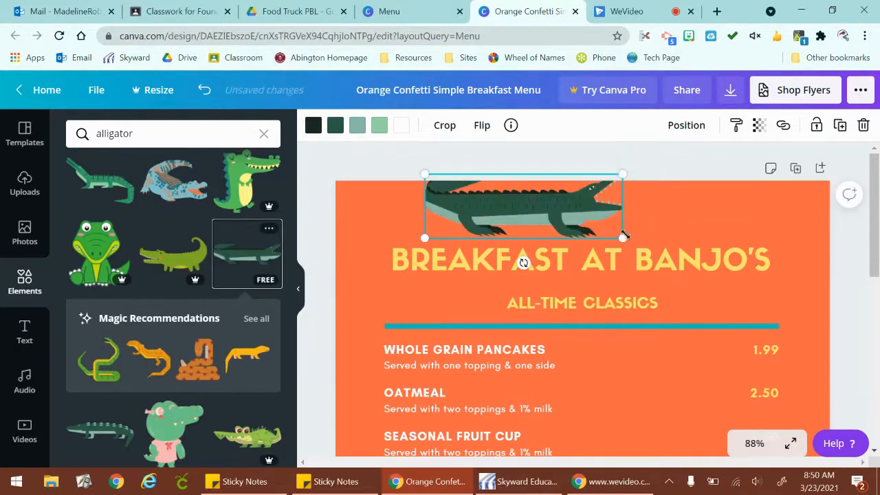
pyautogui.moveTo(623, 238); pyautogui.dragTo(592, 229)
pyautogui.moveTo(547, 212); pyautogui.dragTo(469, 229)
pyautogui.click(582, 219)
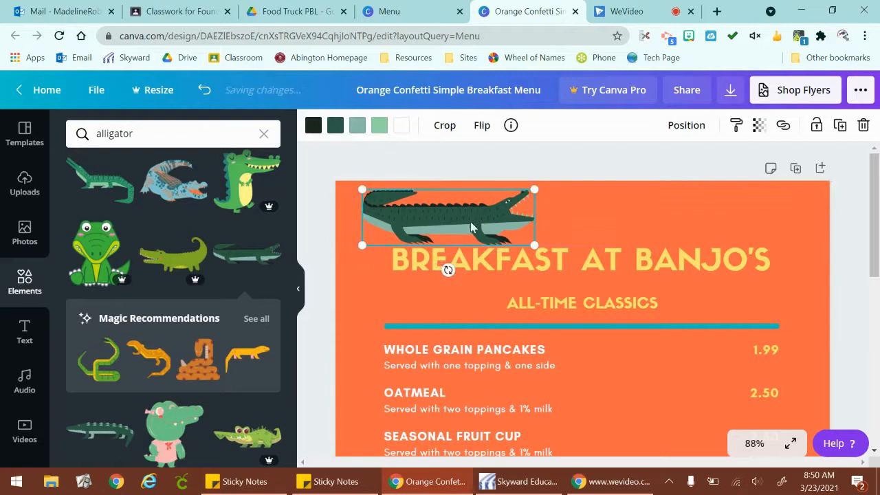
pyautogui.click(832, 288)
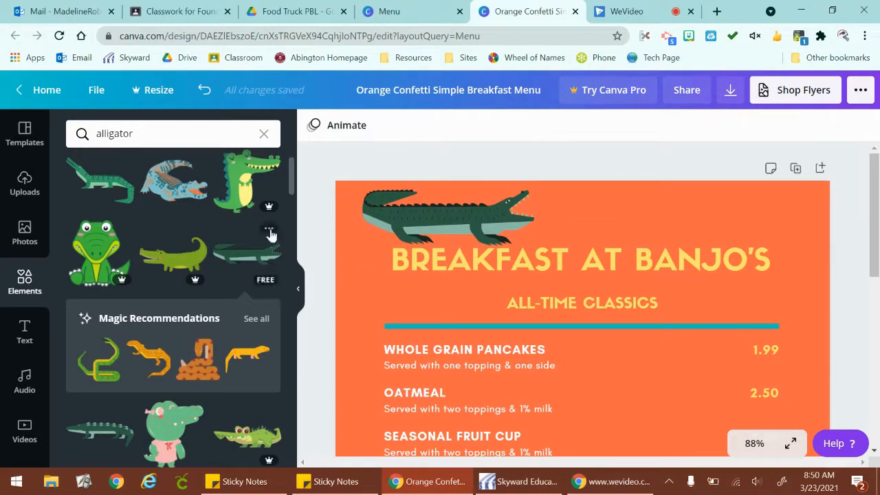
# Replace the alligator search with a search of the elements for "line".
pyautogui.scroll(-3, 157, 365)
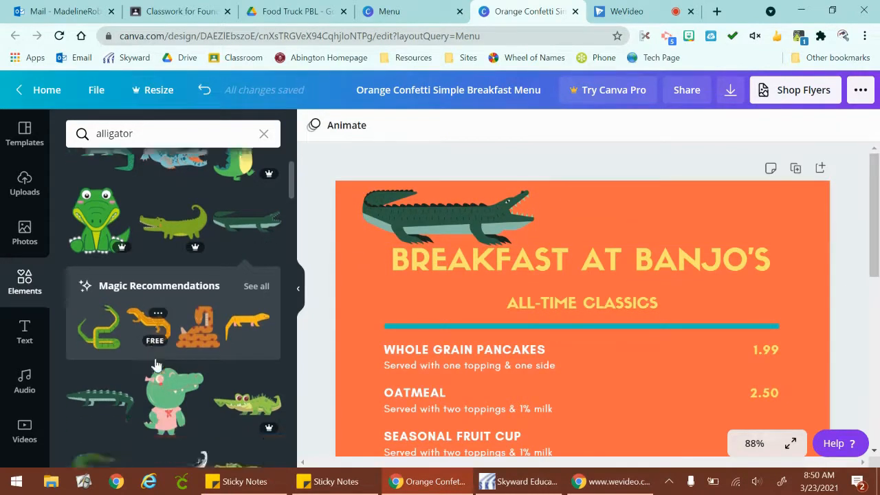
pyautogui.scroll(5, 157, 366)
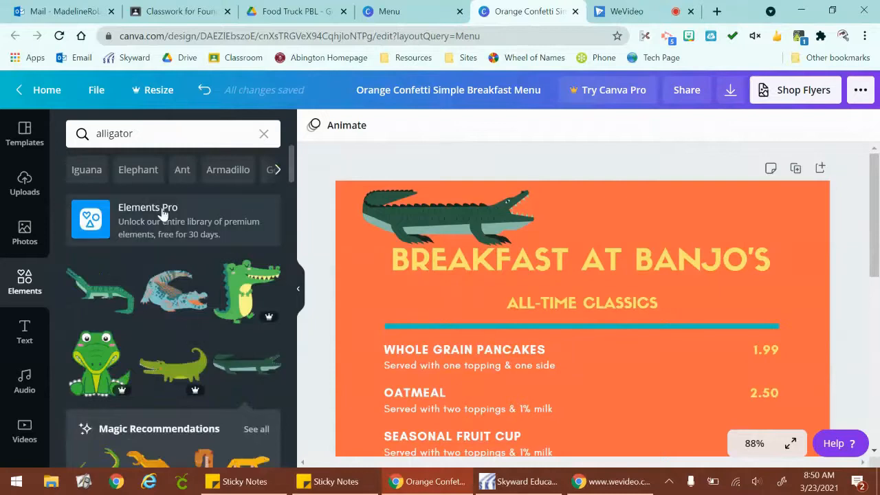
pyautogui.click(111, 135)
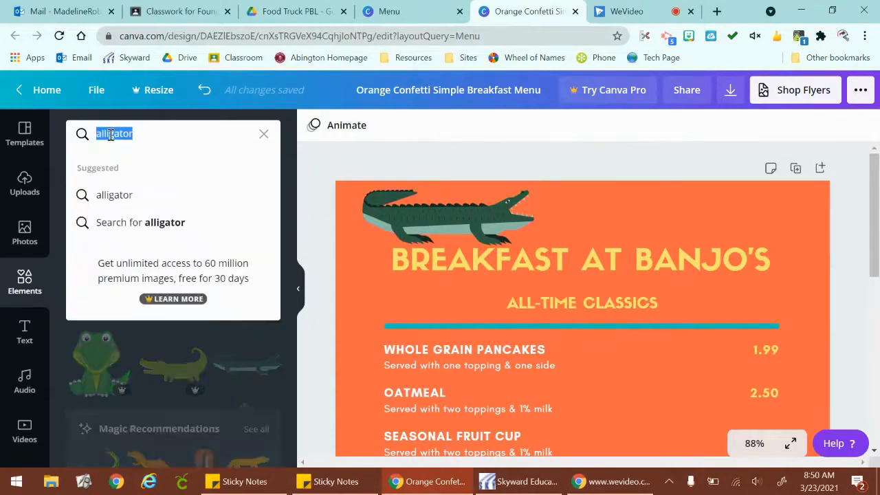
pyautogui.write('line')
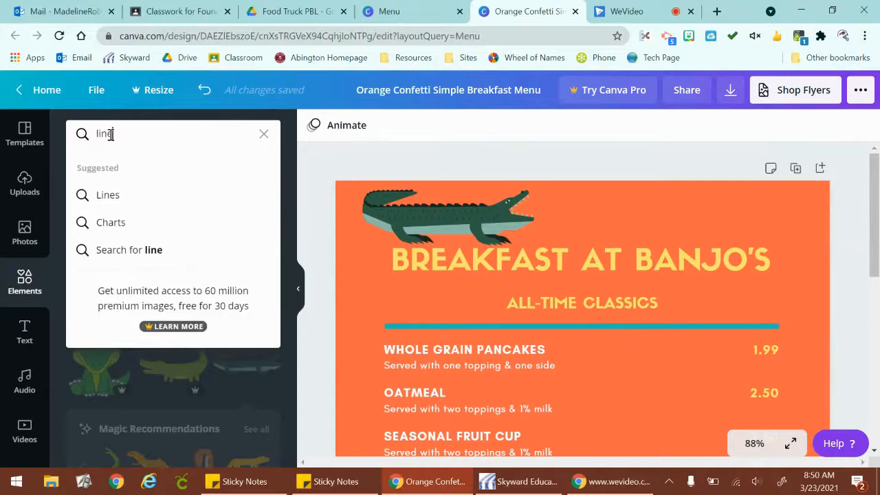
pyautogui.press('Return')
# Browse the line graphics, including arrows, dividers, dotted lines, brush strokes and bursts, checking which are free.
pyautogui.scroll(-5, 187, 320)
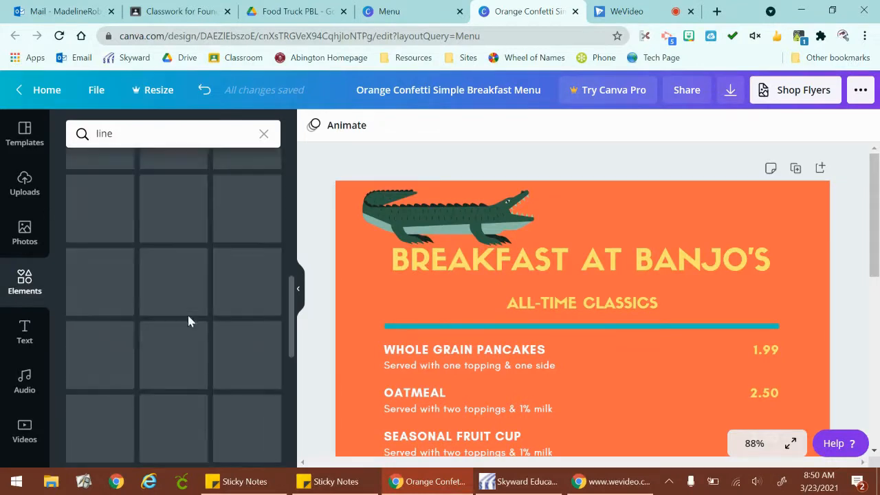
pyautogui.scroll(-1, 190, 321)
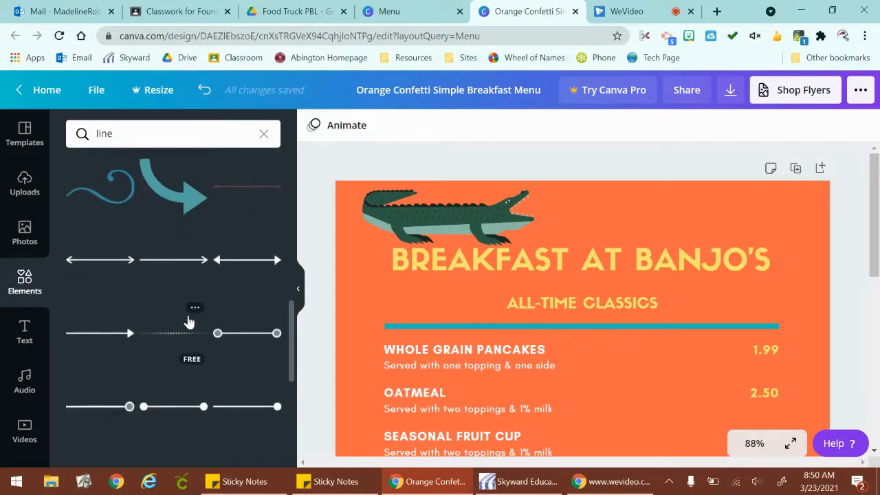
pyautogui.scroll(-4, 189, 322)
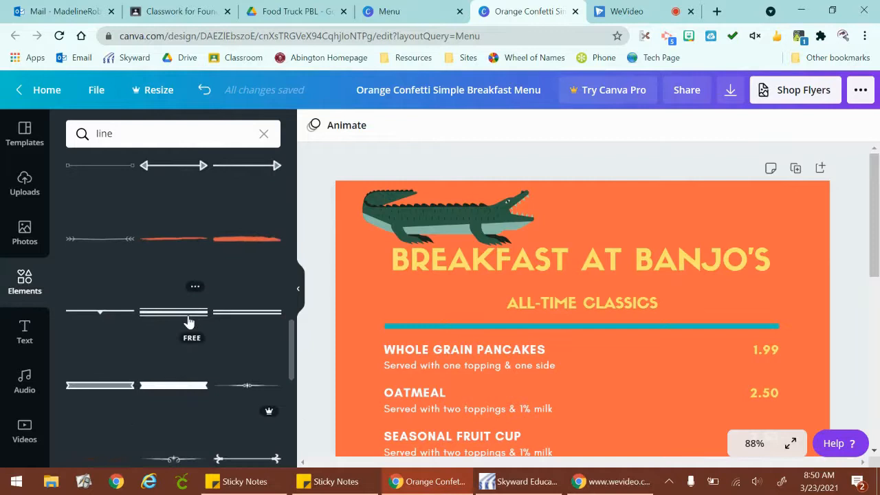
pyautogui.scroll(-5, 188, 318)
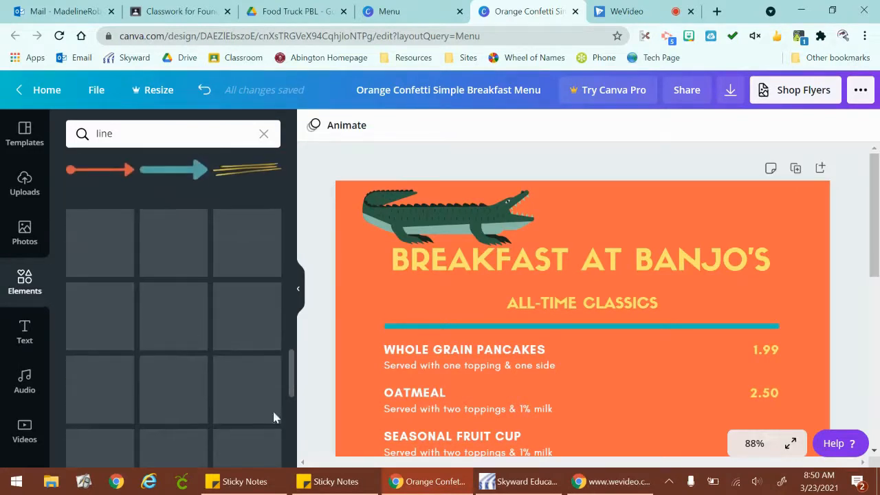
pyautogui.scroll(-2, 265, 315)
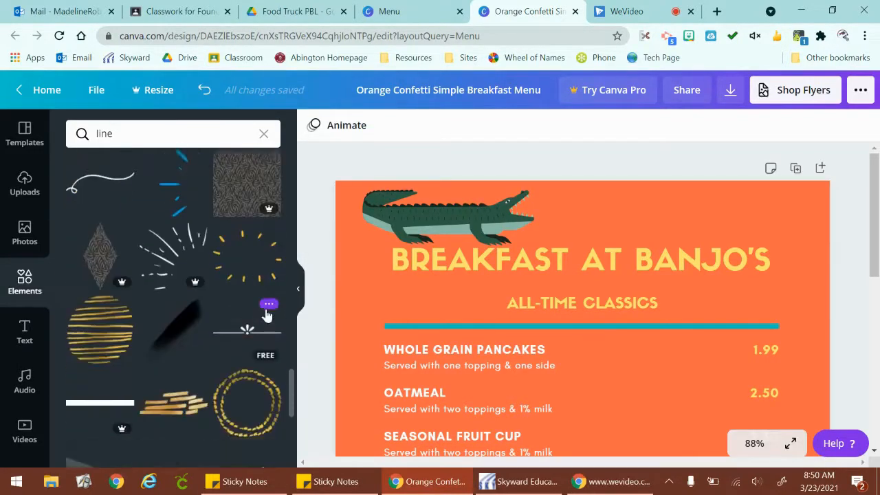
pyautogui.scroll(-3, 267, 314)
pyautogui.scroll(2, 255, 275)
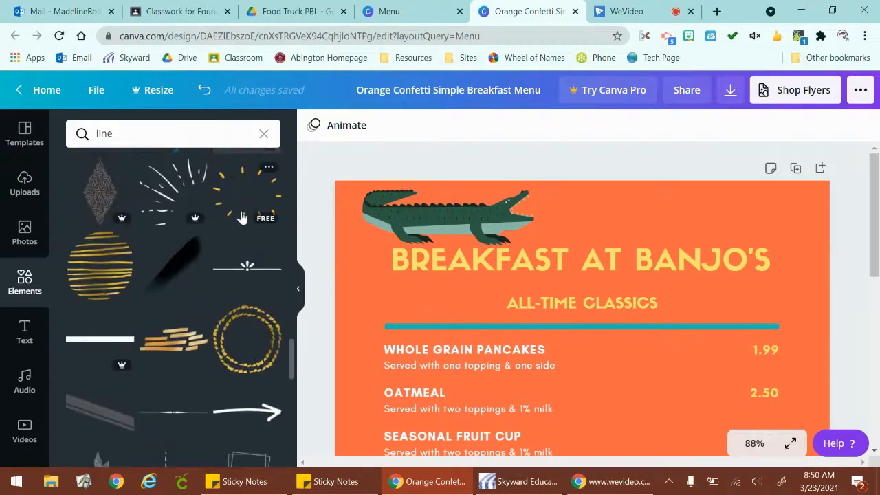
pyautogui.scroll(-3, 237, 247)
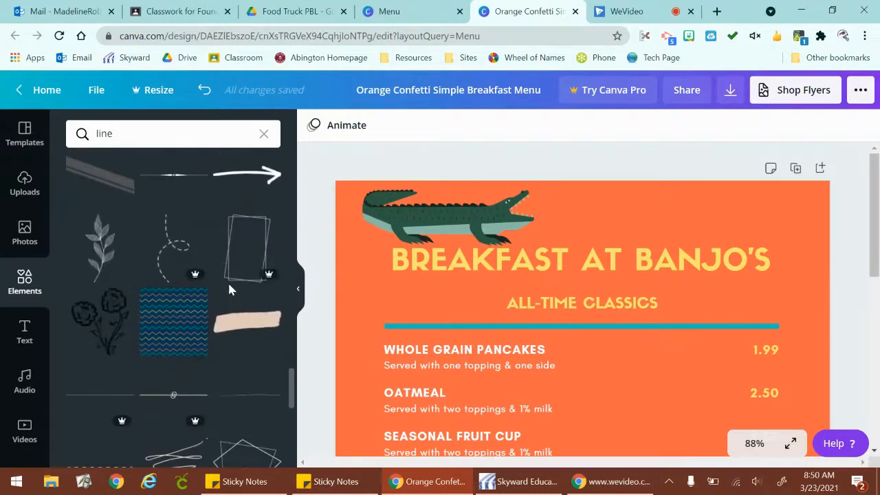
pyautogui.scroll(-2, 230, 289)
pyautogui.scroll(-1, 230, 290)
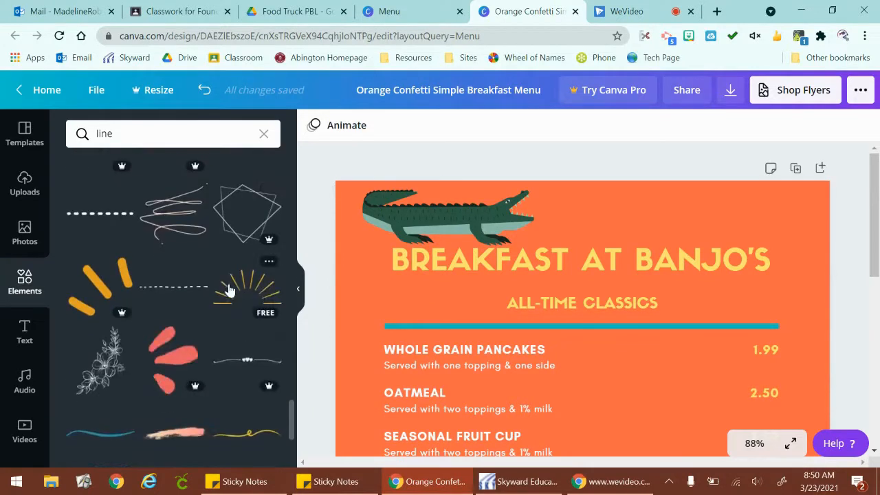
# Insert the free yellow half-sunburst line graphic and place it over the "at Banjo's" part of the title.
pyautogui.moveTo(618, 267); pyautogui.dragTo(598, 240)
pyautogui.moveTo(652, 200); pyautogui.dragTo(654, 201)
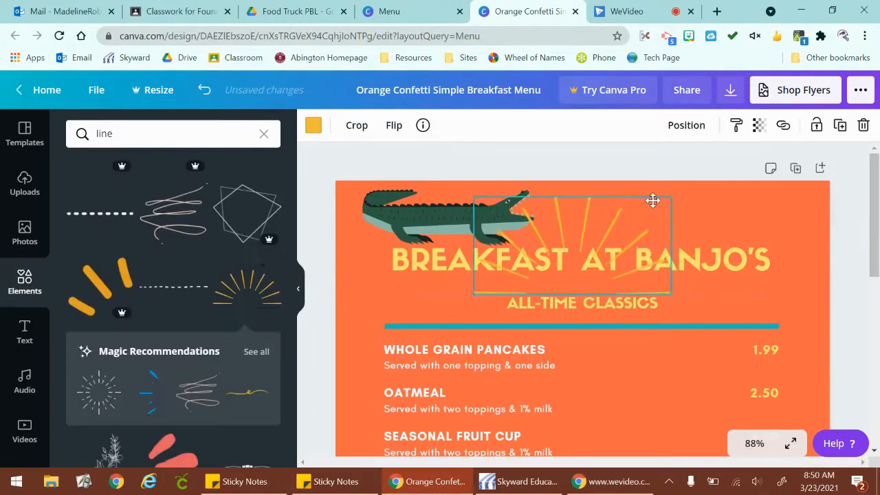
pyautogui.click(725, 259)
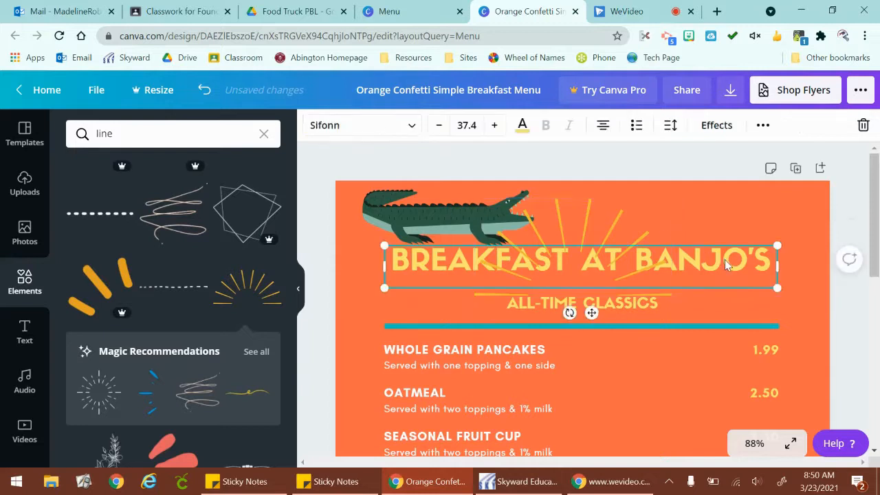
pyautogui.click(566, 225)
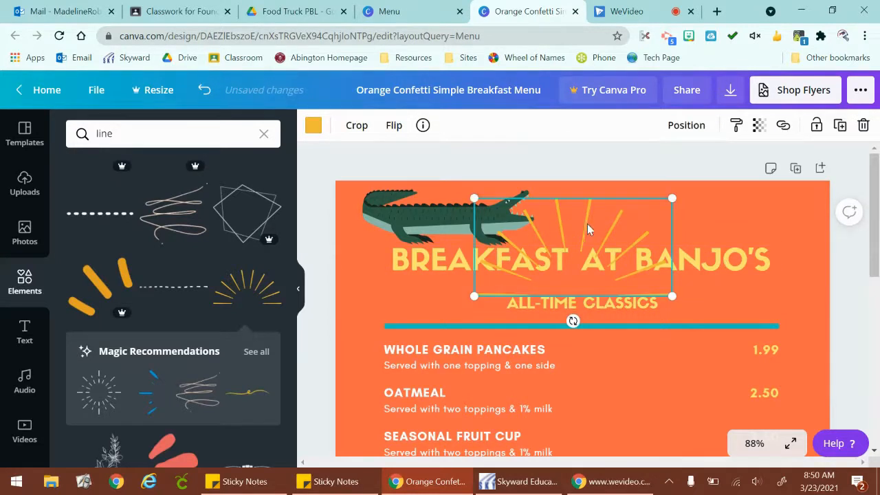
pyautogui.moveTo(587, 224); pyautogui.dragTo(673, 223)
pyautogui.click(820, 295)
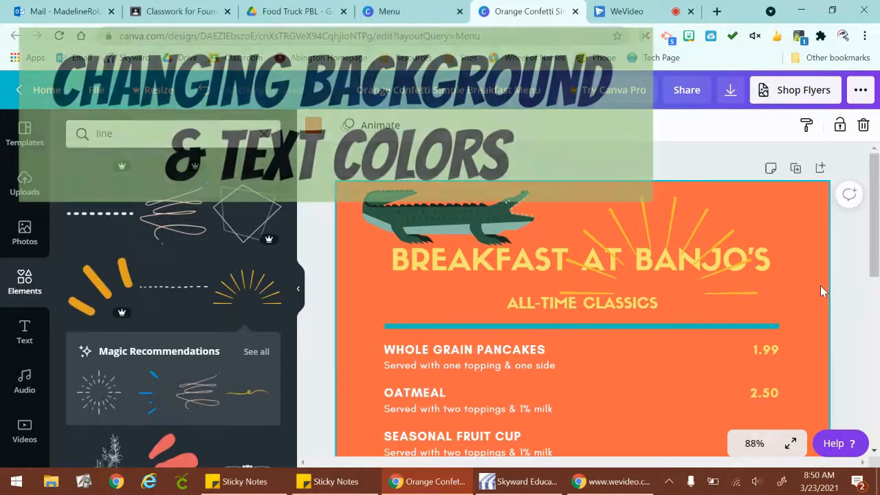
# Try a different background color for the whole menu page and undo the change.
pyautogui.scroll(-3, 821, 285)
pyautogui.scroll(-3, 820, 285)
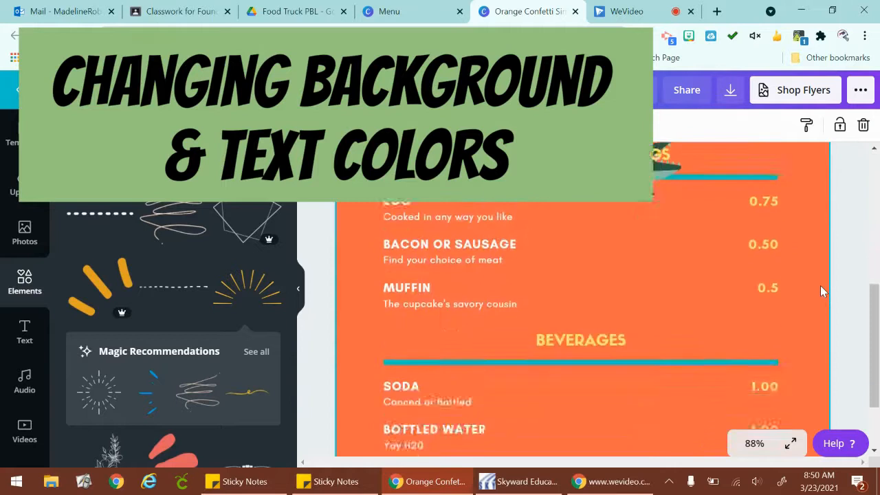
pyautogui.scroll(10, 820, 285)
pyautogui.scroll(-6, 846, 273)
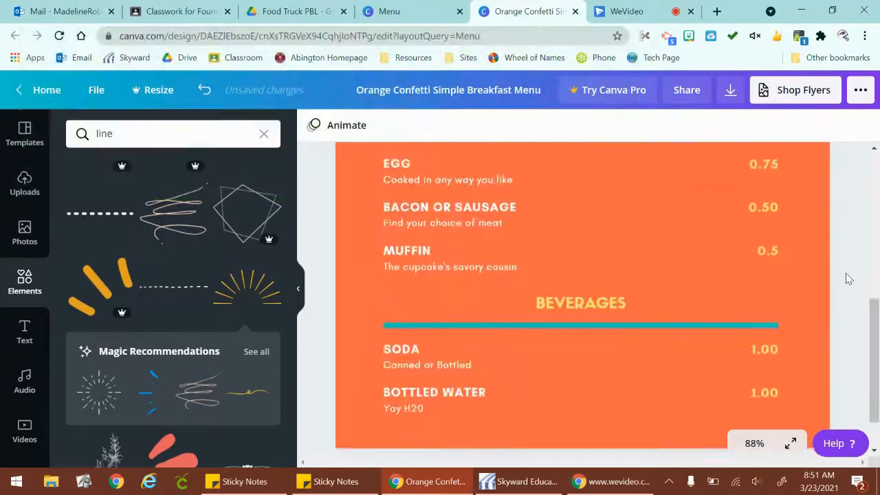
pyautogui.click(817, 300)
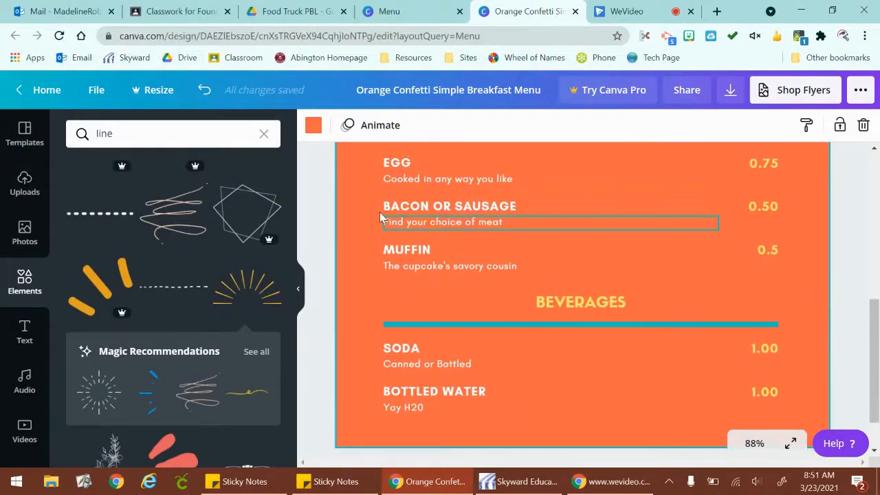
pyautogui.click(314, 123)
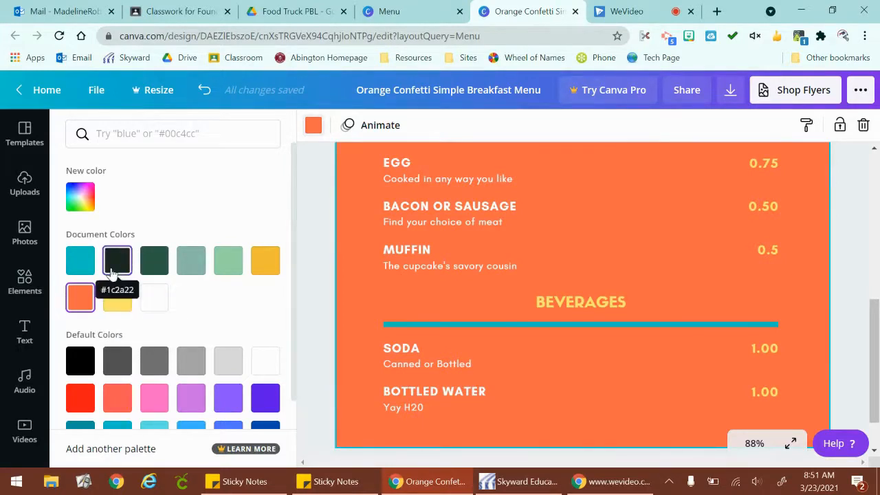
pyautogui.hotkey('ctrl', 'z')
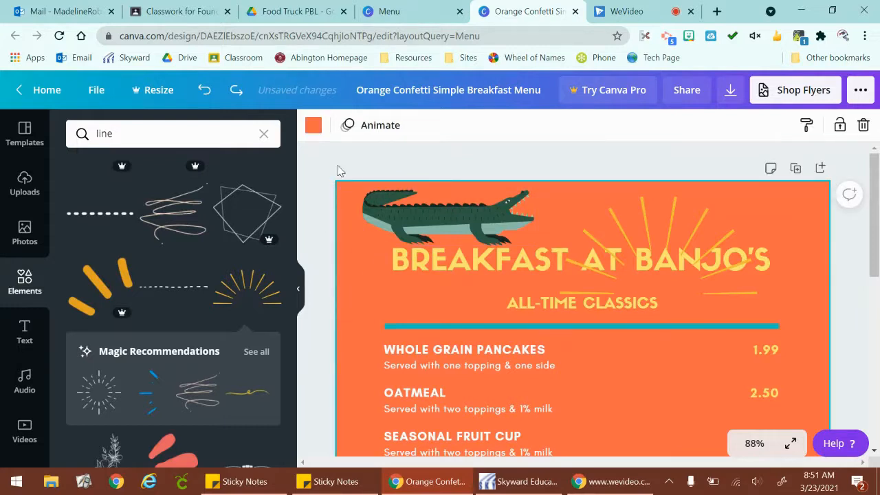
# Review the document and default colors, then set the menu background to the custom light peach #FFC9A7.
pyautogui.click(314, 127)
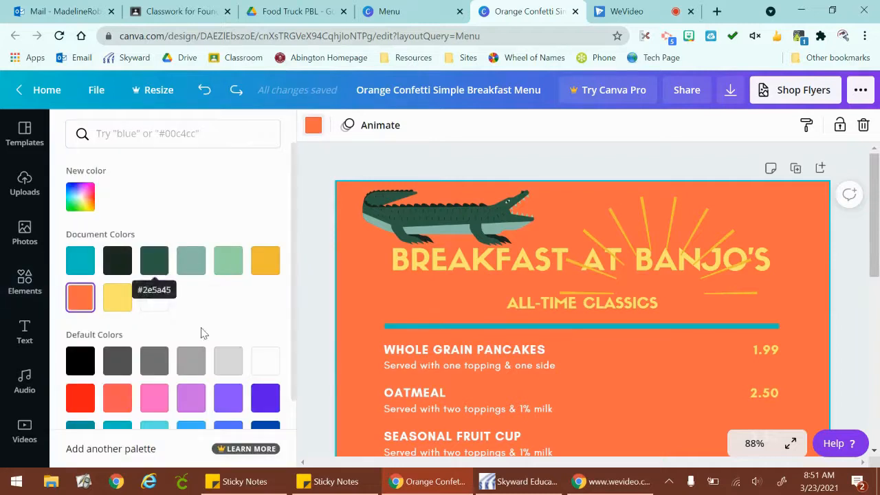
pyautogui.scroll(-2, 172, 302)
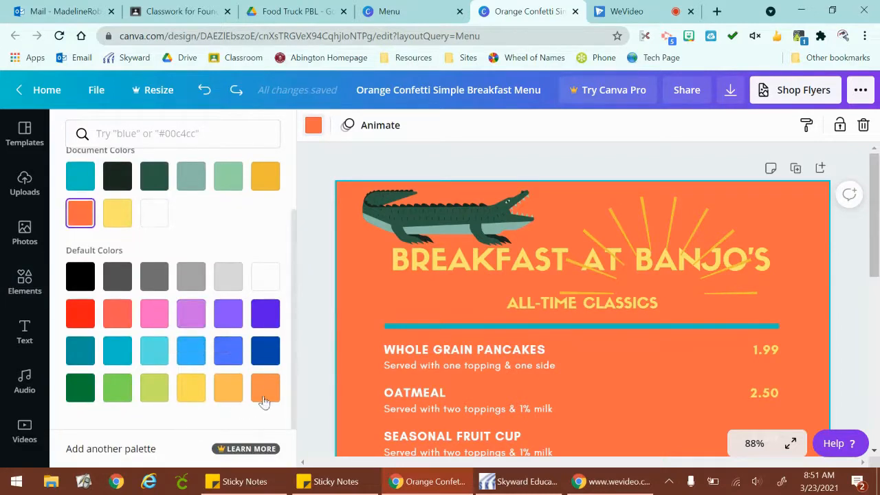
pyautogui.scroll(2, 258, 387)
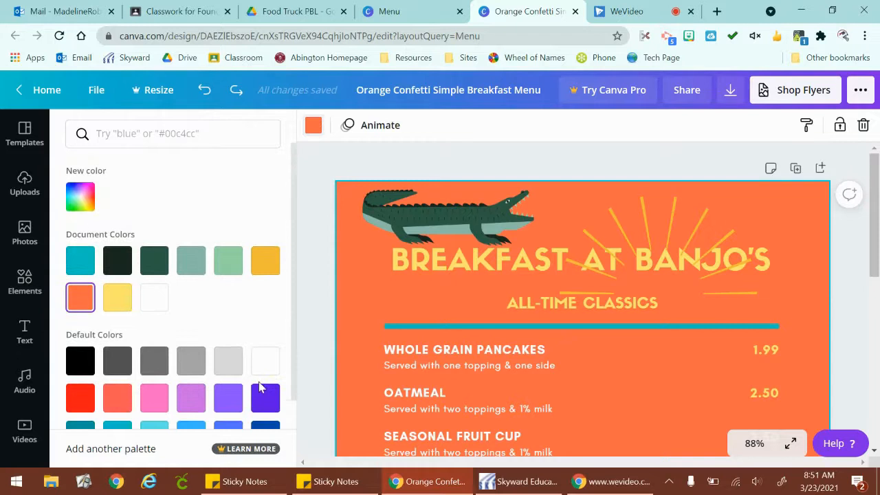
pyautogui.scroll(-2, 236, 330)
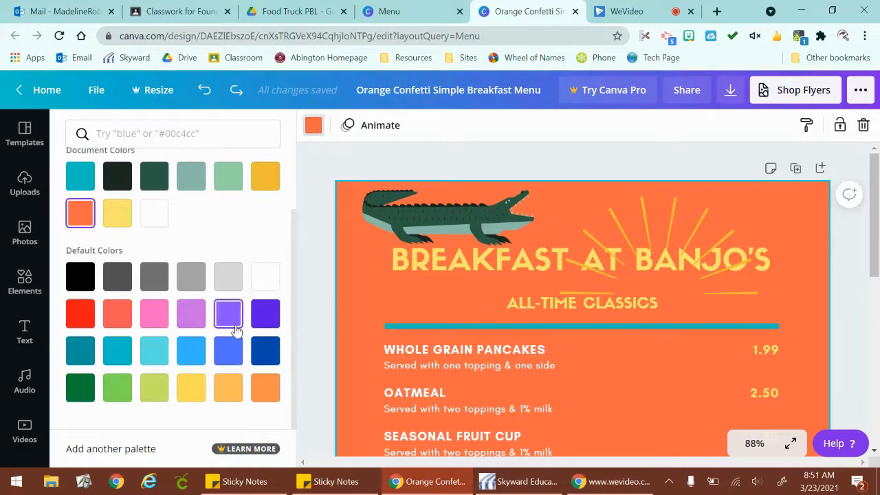
pyautogui.scroll(2, 165, 159)
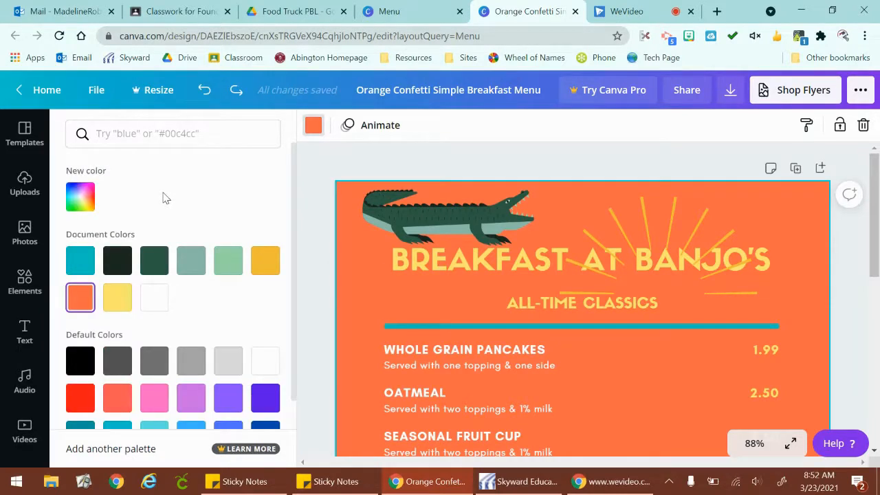
pyautogui.click(81, 202)
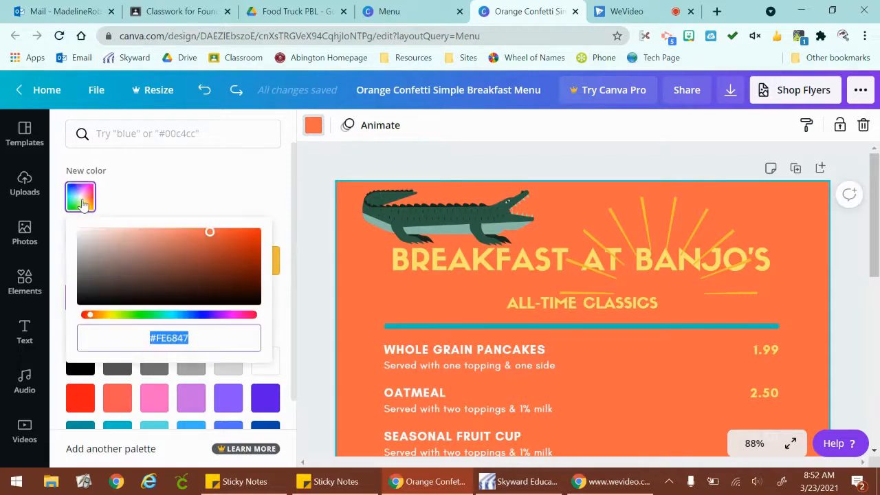
pyautogui.click(210, 234)
pyautogui.moveTo(210, 233); pyautogui.dragTo(139, 206)
pyautogui.moveTo(88, 315); pyautogui.dragTo(97, 315)
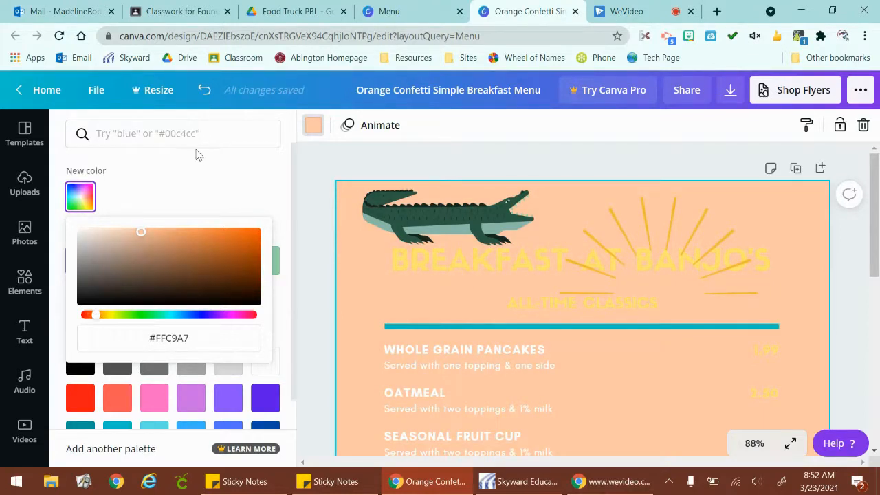
# Deepen the custom menu background color to the orange #FF9A59 and finish the color selection.
pyautogui.click(142, 232)
pyautogui.moveTo(141, 230); pyautogui.dragTo(197, 217)
pyautogui.scroll(-1, 258, 173)
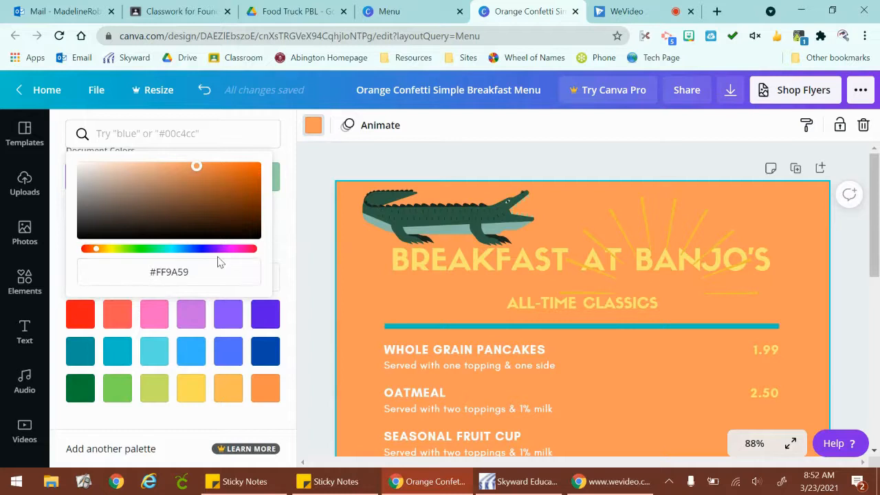
pyautogui.scroll(1, 213, 320)
pyautogui.click(191, 169)
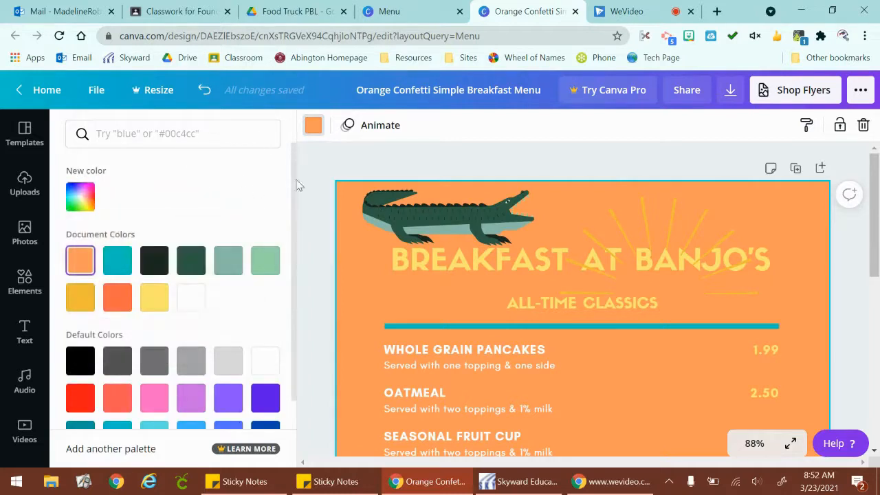
pyautogui.click(324, 167)
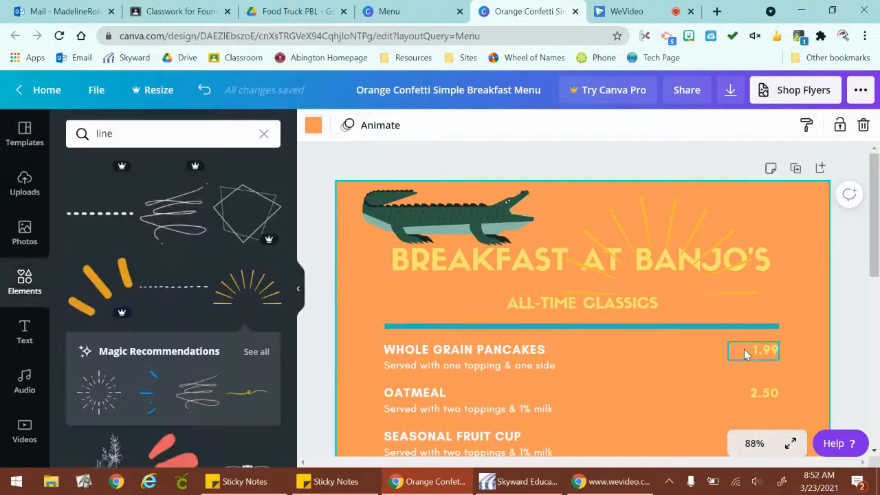
# Look through the text color options for the "Breakfast at Banjo's" title without applying a new color.
pyautogui.click(771, 262)
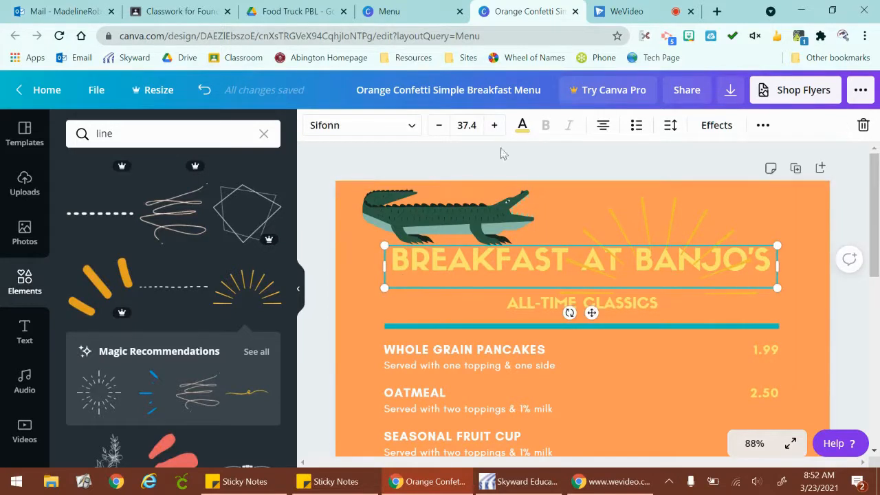
pyautogui.click(522, 125)
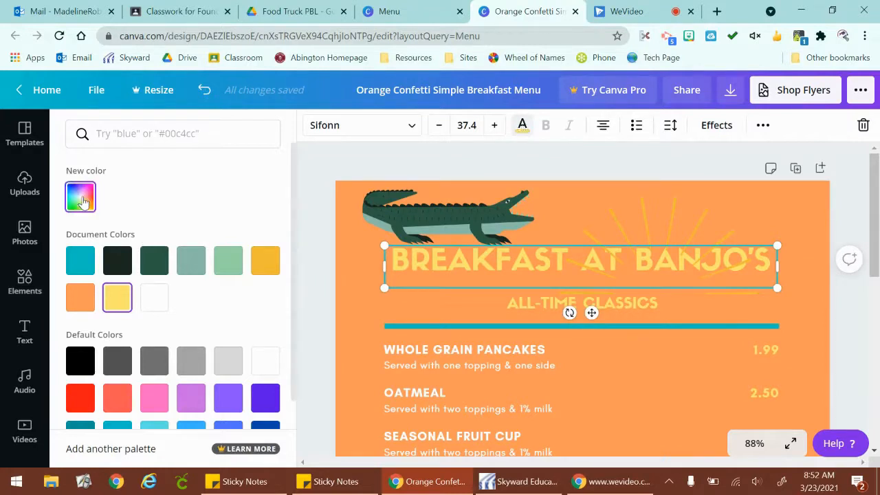
pyautogui.scroll(-2, 216, 357)
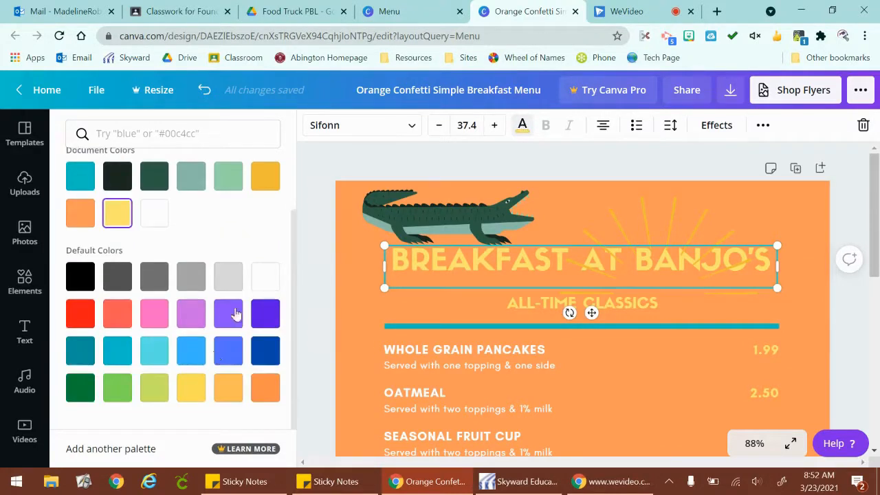
pyautogui.click(314, 368)
pyautogui.scroll(-5, 315, 366)
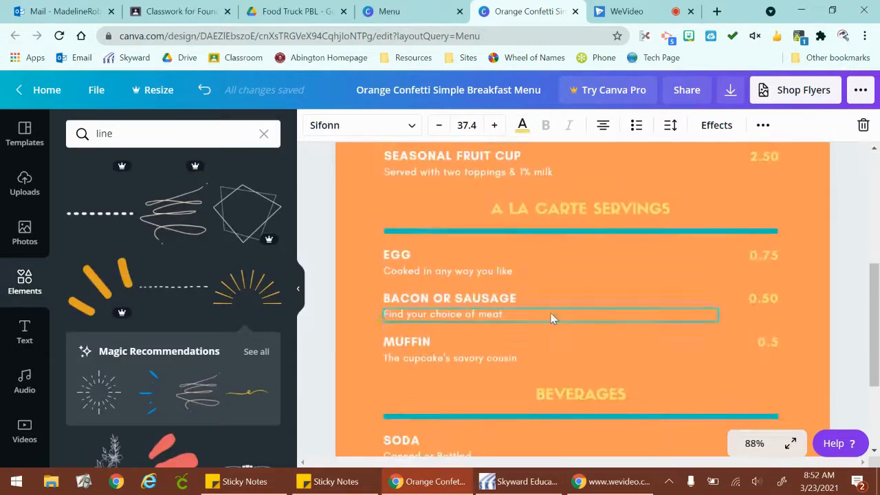
pyautogui.scroll(-2, 555, 316)
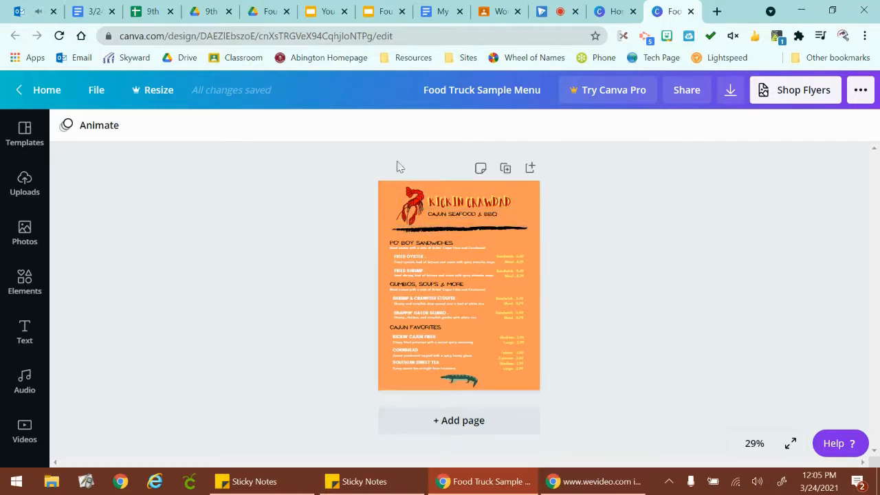
# Enlarge the Food Truck Sample Menu to Fill and examine its sections, item descriptions and prices through to the alligator graphic.
pyautogui.click(755, 444)
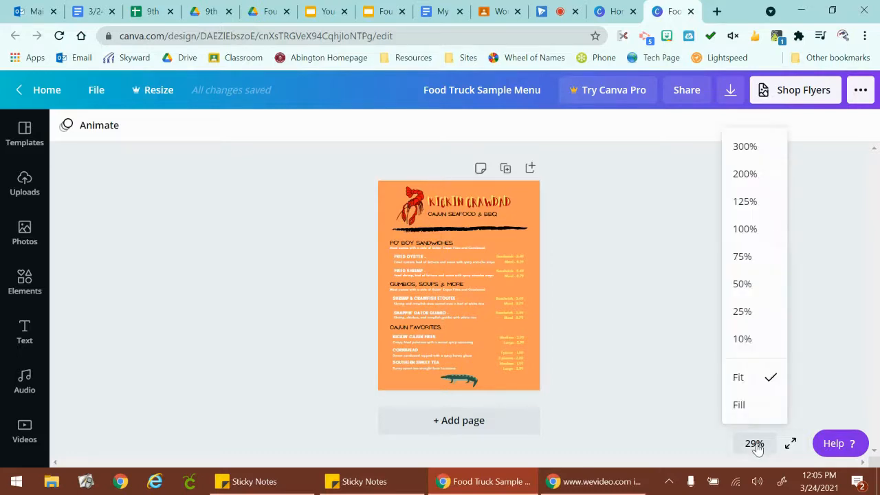
pyautogui.click(743, 406)
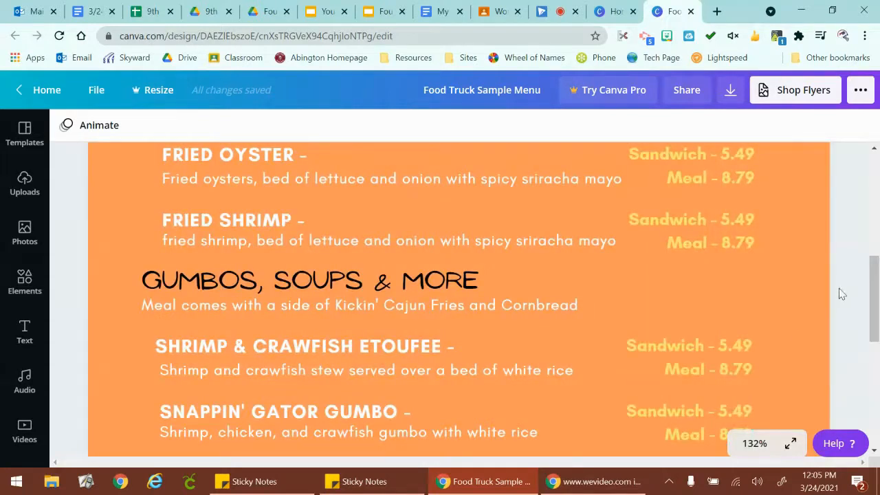
pyautogui.scroll(2, 839, 288)
pyautogui.scroll(1, 839, 289)
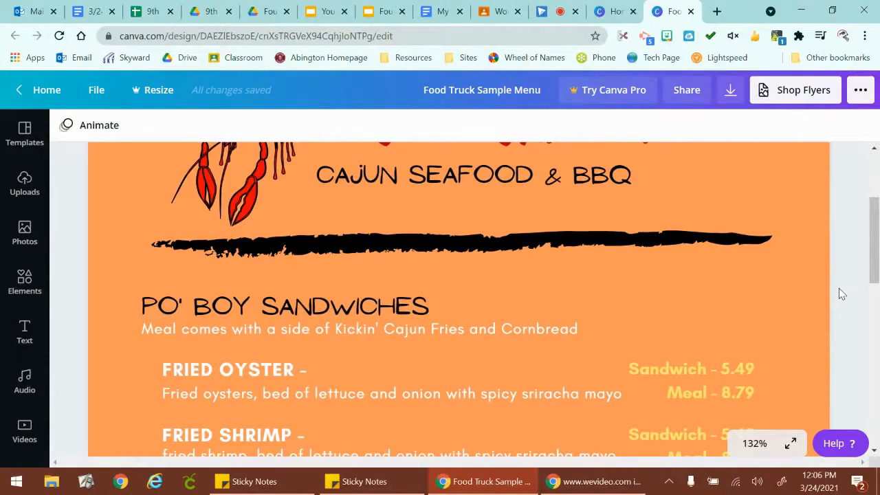
pyautogui.scroll(-1, 839, 293)
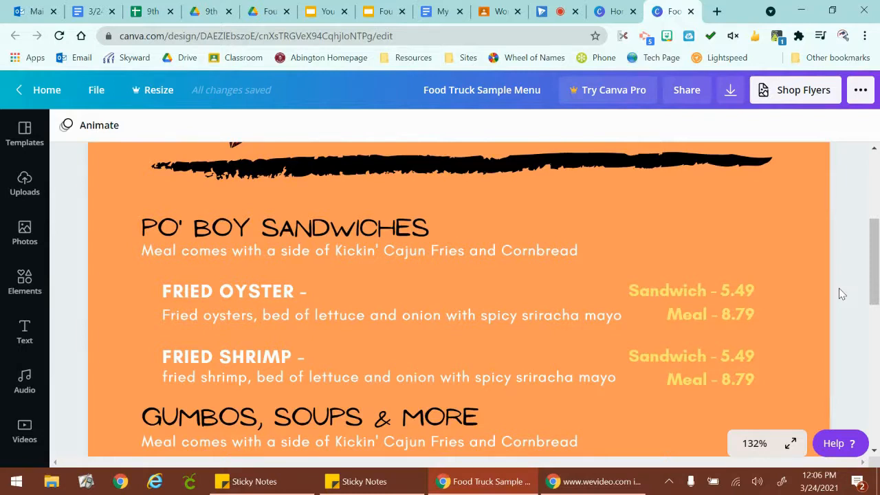
pyautogui.scroll(-1, 839, 288)
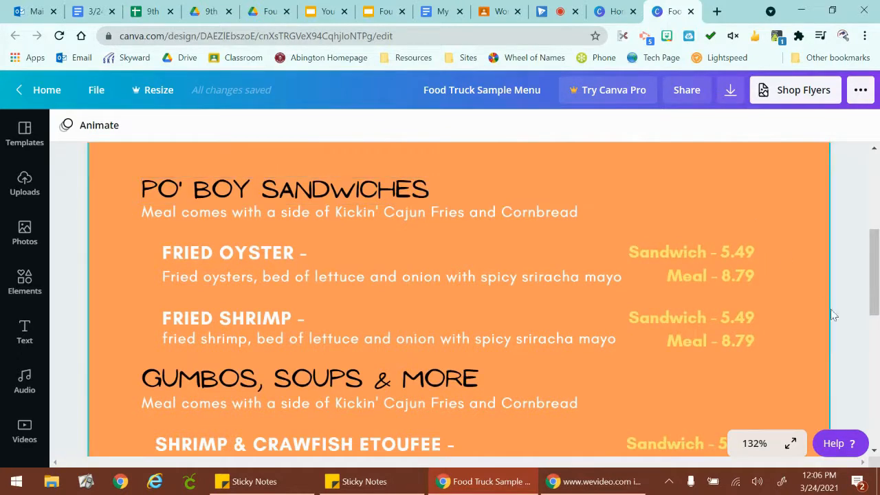
pyautogui.scroll(-3, 851, 318)
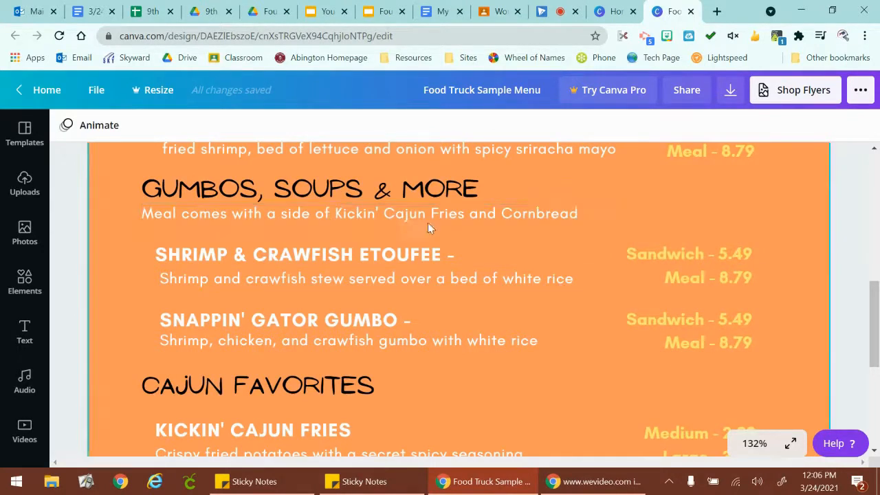
pyautogui.scroll(-3, 844, 282)
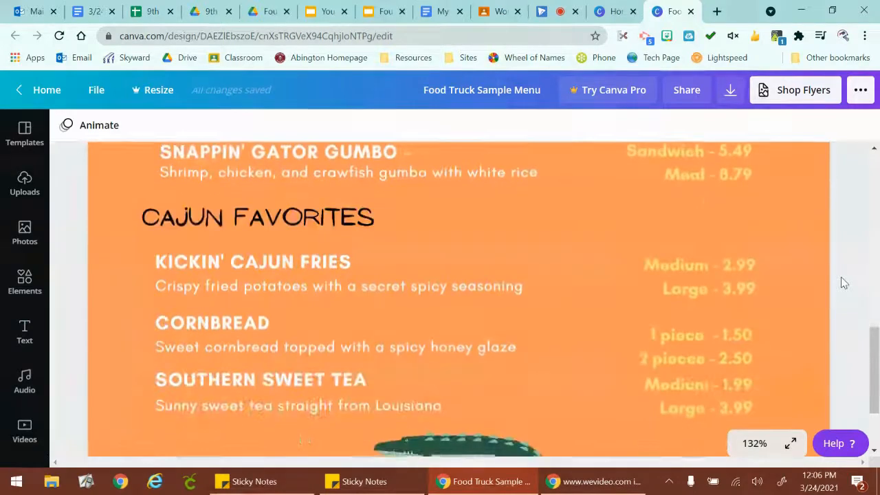
pyautogui.scroll(-1, 844, 282)
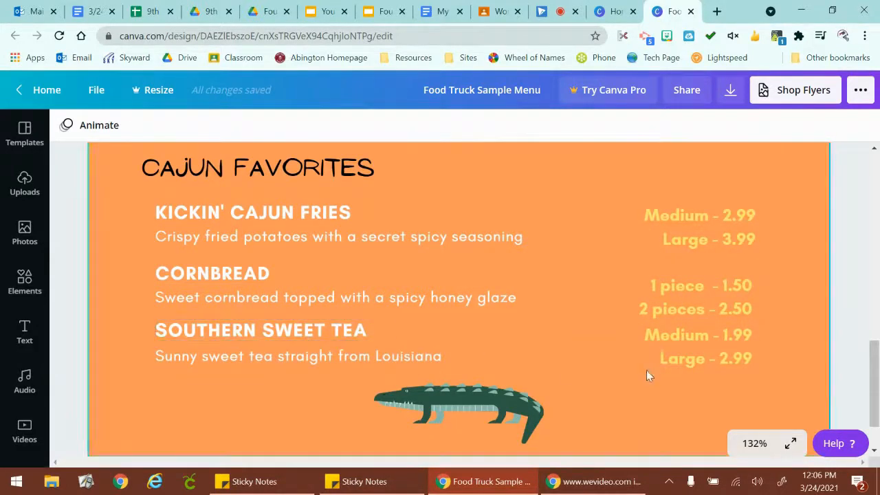
pyautogui.scroll(-2, 843, 336)
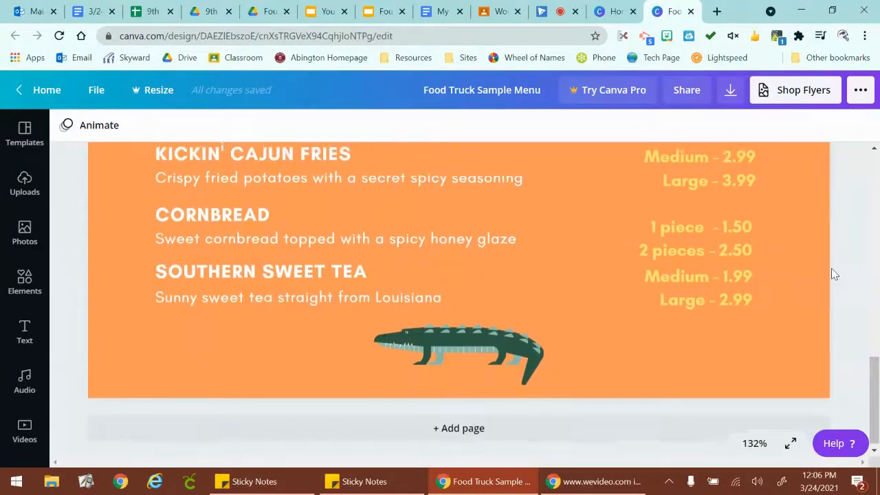
# Review the sample menu's Kickin Crawdad title and crawfish graphic again, along with the fonts and layout of the food sections.
pyautogui.scroll(5, 839, 281)
pyautogui.scroll(5, 834, 274)
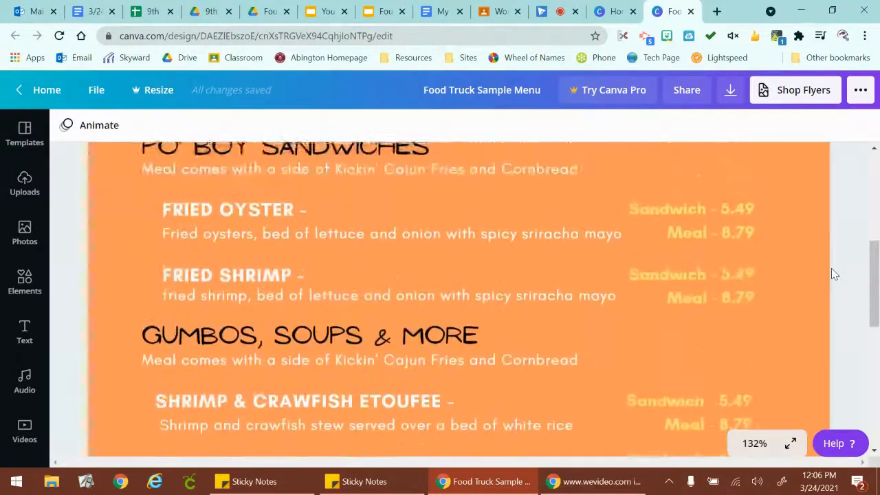
pyautogui.scroll(1, 823, 315)
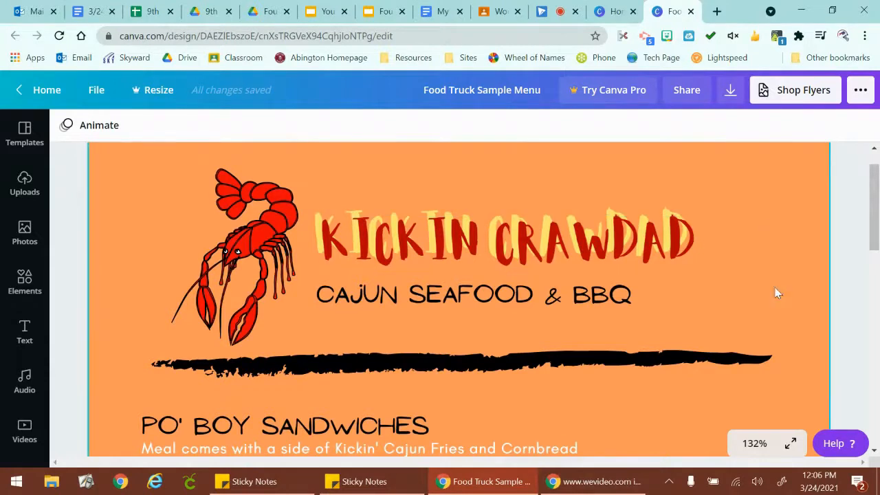
pyautogui.scroll(-2, 776, 290)
pyautogui.scroll(-1, 776, 292)
pyautogui.scroll(-8, 774, 290)
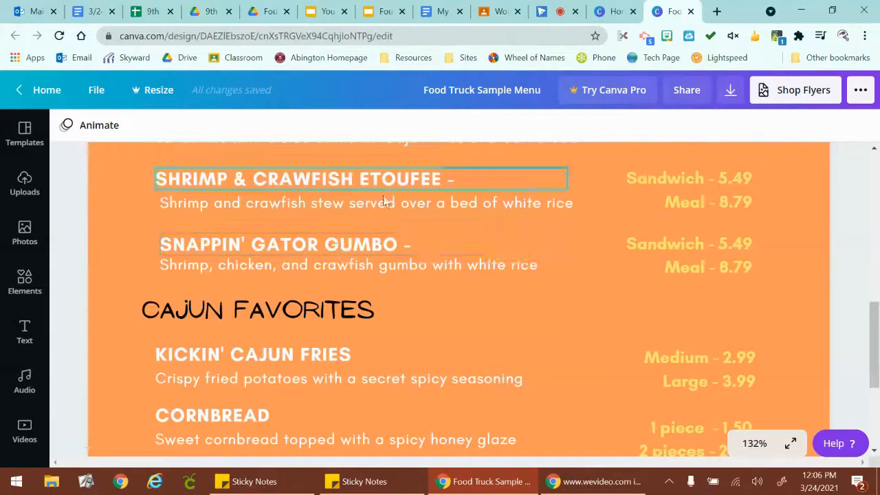
pyautogui.scroll(4, 805, 321)
pyautogui.scroll(8, 804, 321)
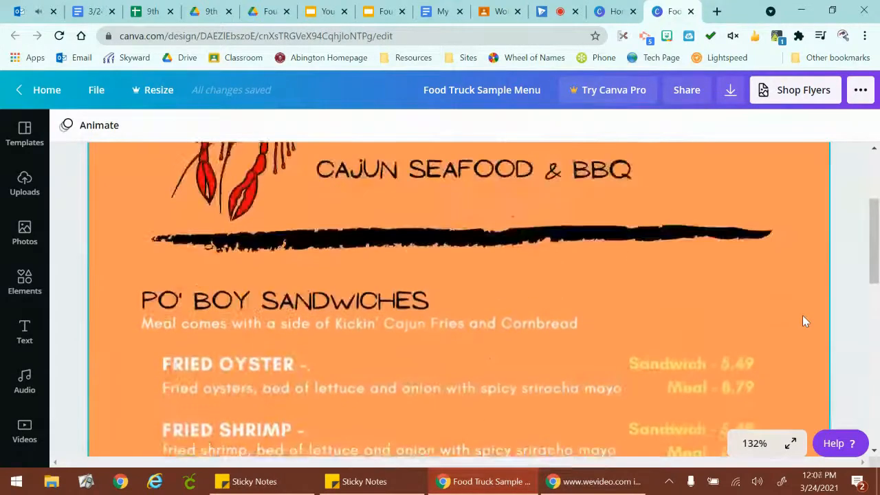